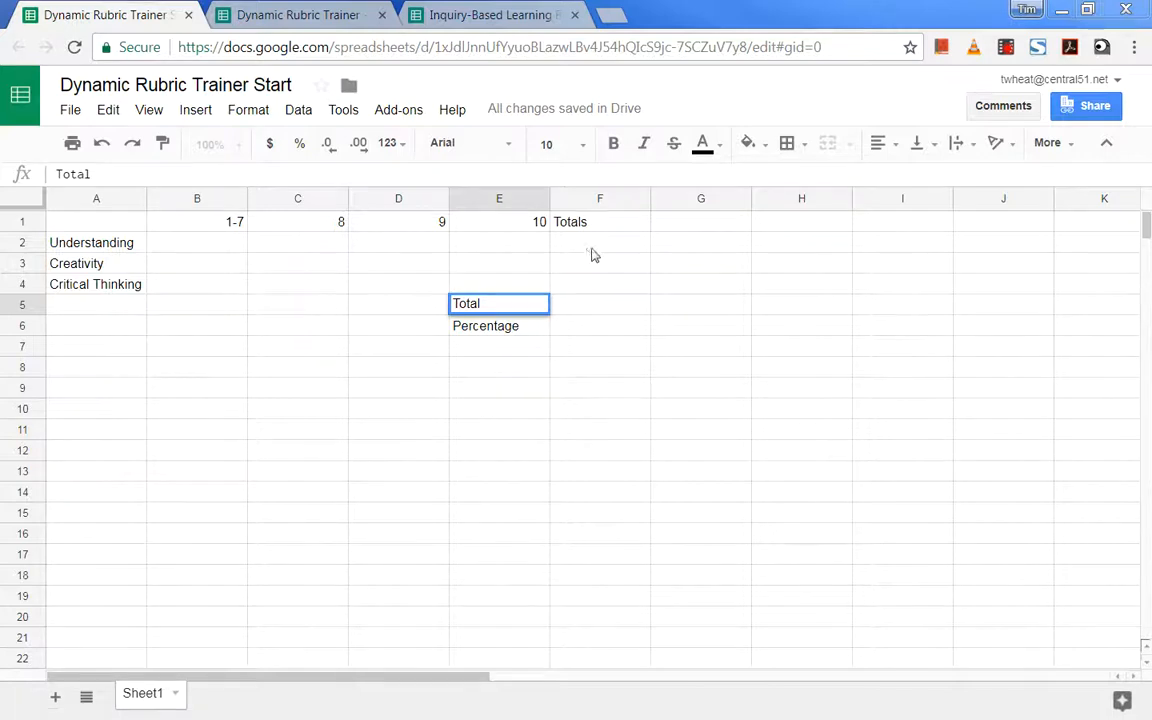
Go over the score headings in row 1, the criteria in column A and the Total and Percentage labels, ending on cell F2
click(137, 228)
click(230, 224)
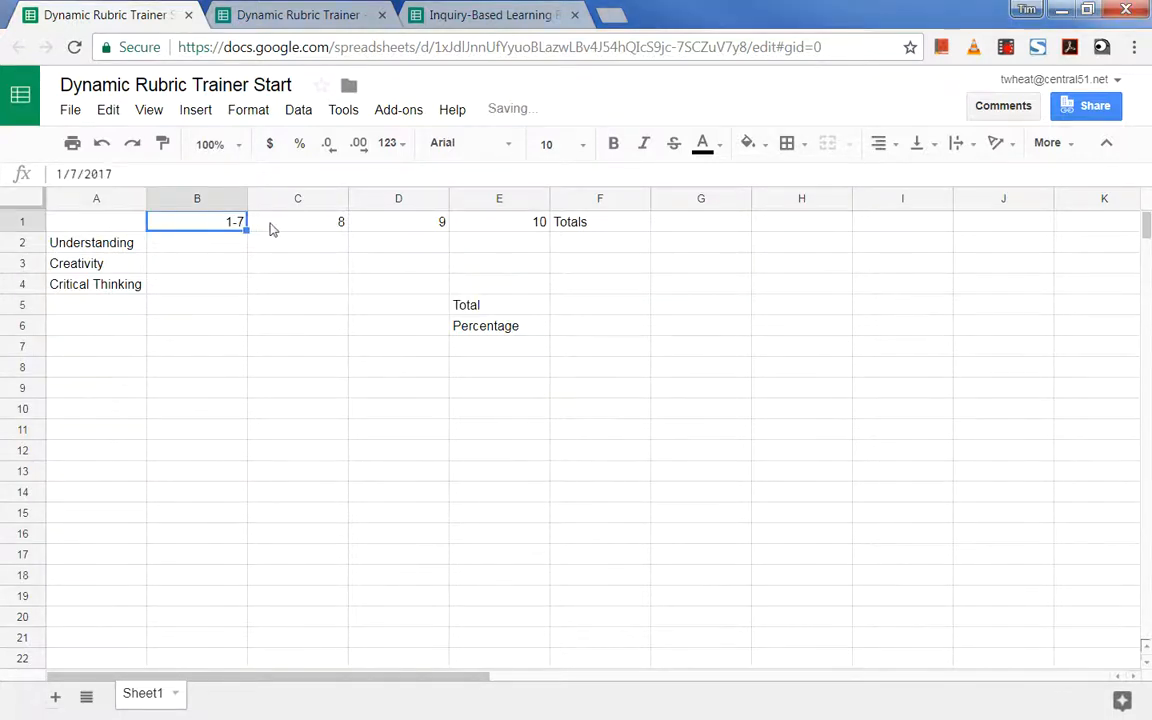
click(320, 228)
click(405, 226)
click(487, 222)
click(563, 228)
click(112, 241)
click(112, 264)
click(120, 286)
click(470, 305)
click(515, 328)
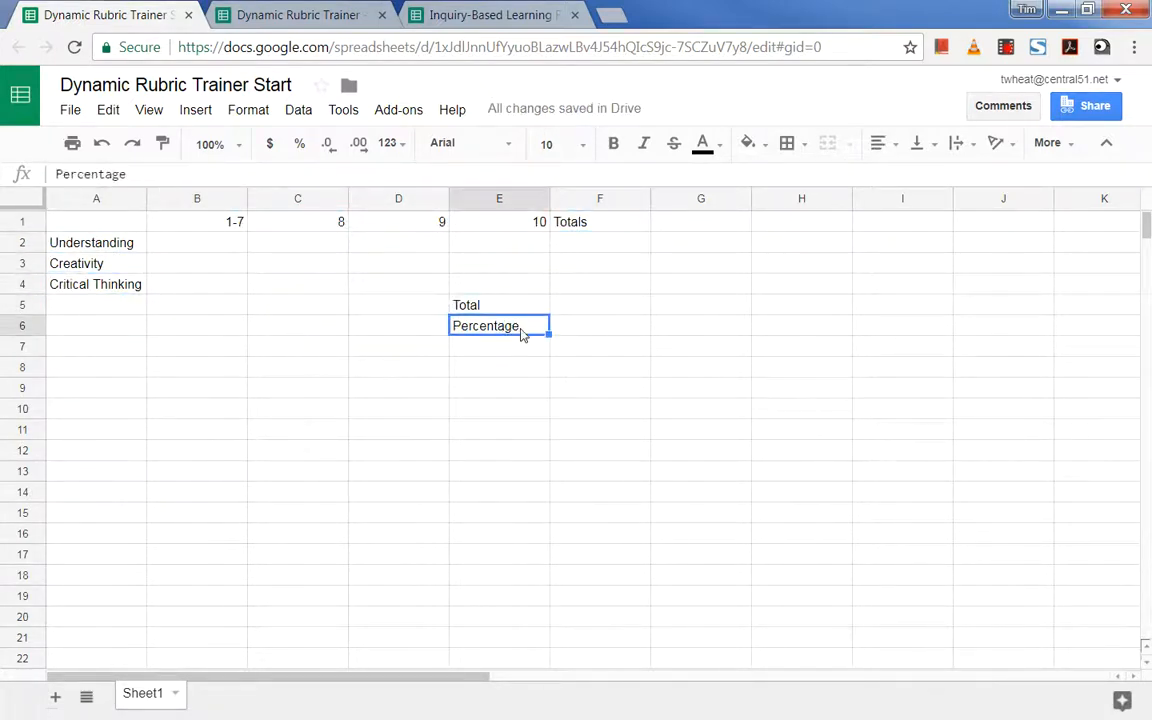
click(593, 248)
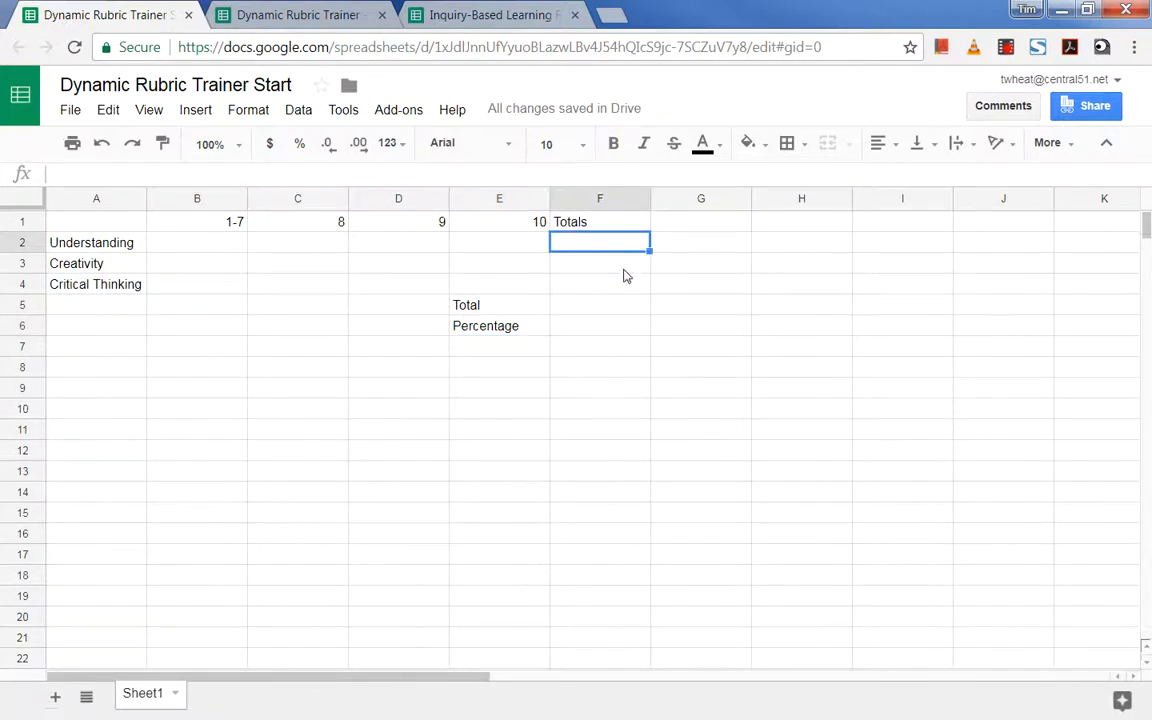
Look through the Inquiry-Based Learning Rubric Master spreadsheet as an example and return to the Dynamic Rubric Trainer Start sheet
click(505, 20)
scroll(787, 378, down, 10)
scroll(787, 378, up, 10)
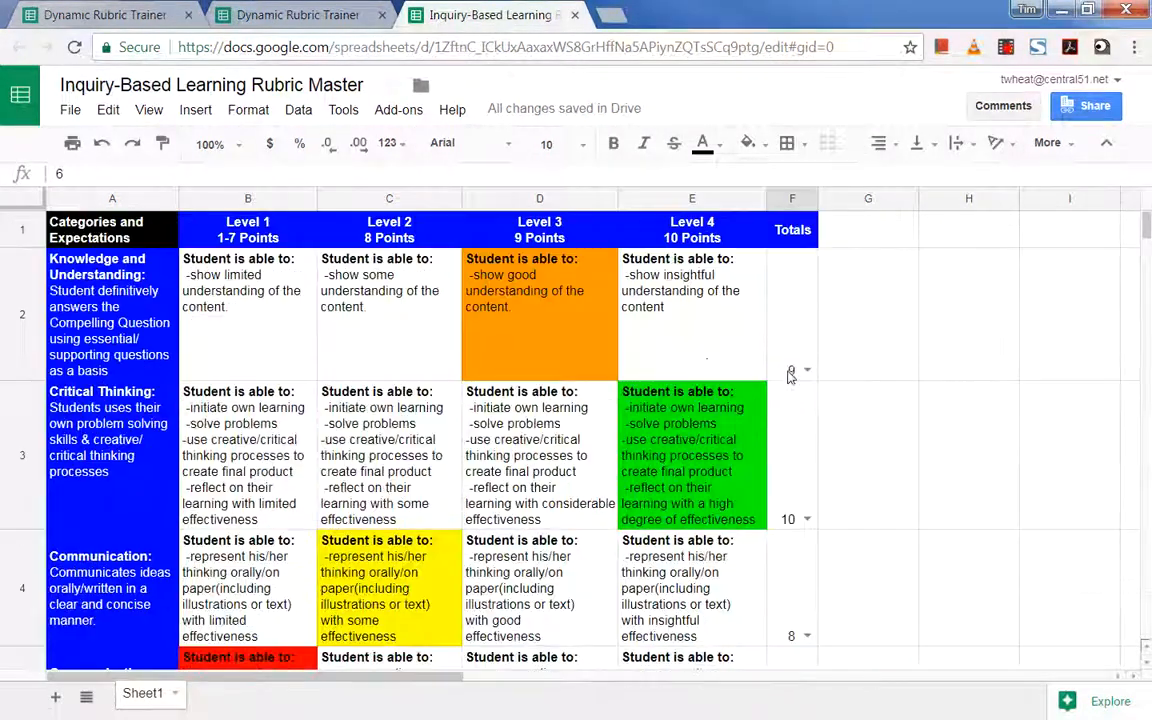
click(113, 18)
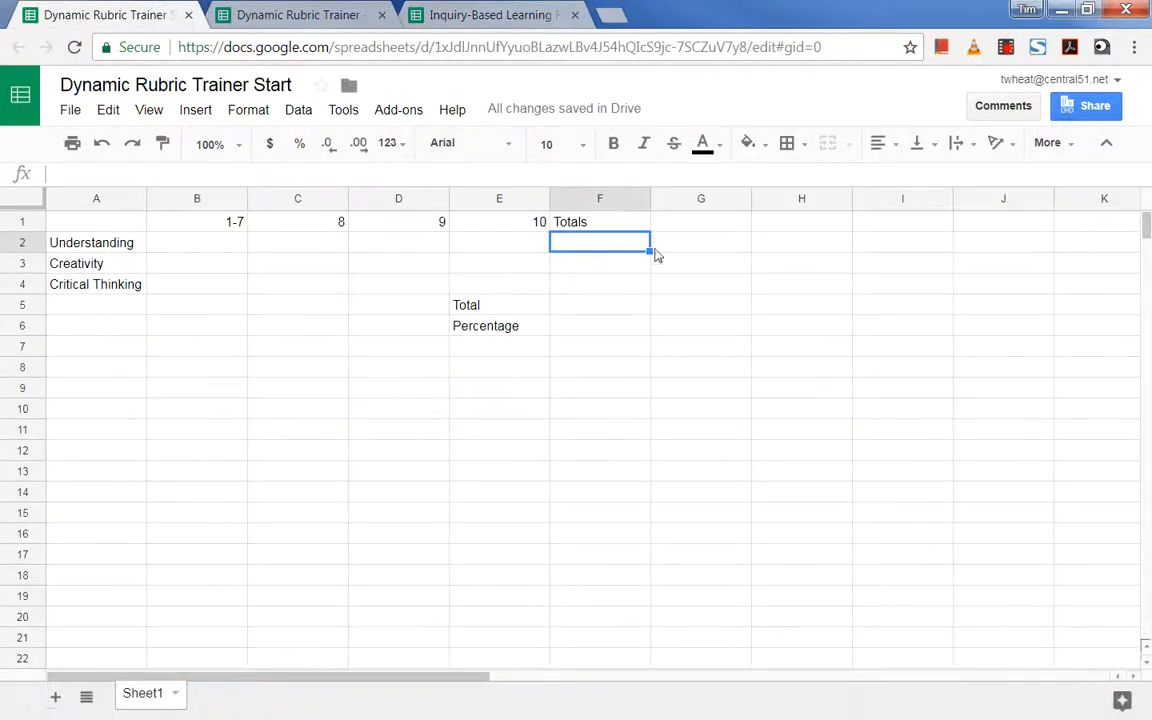
Add data validation to F2 as a dropdown list of the items *,1,2,3,4,5,6,7,8,9,10 and check the resulting list
right_click(603, 249)
scroll(660, 320, down, 3)
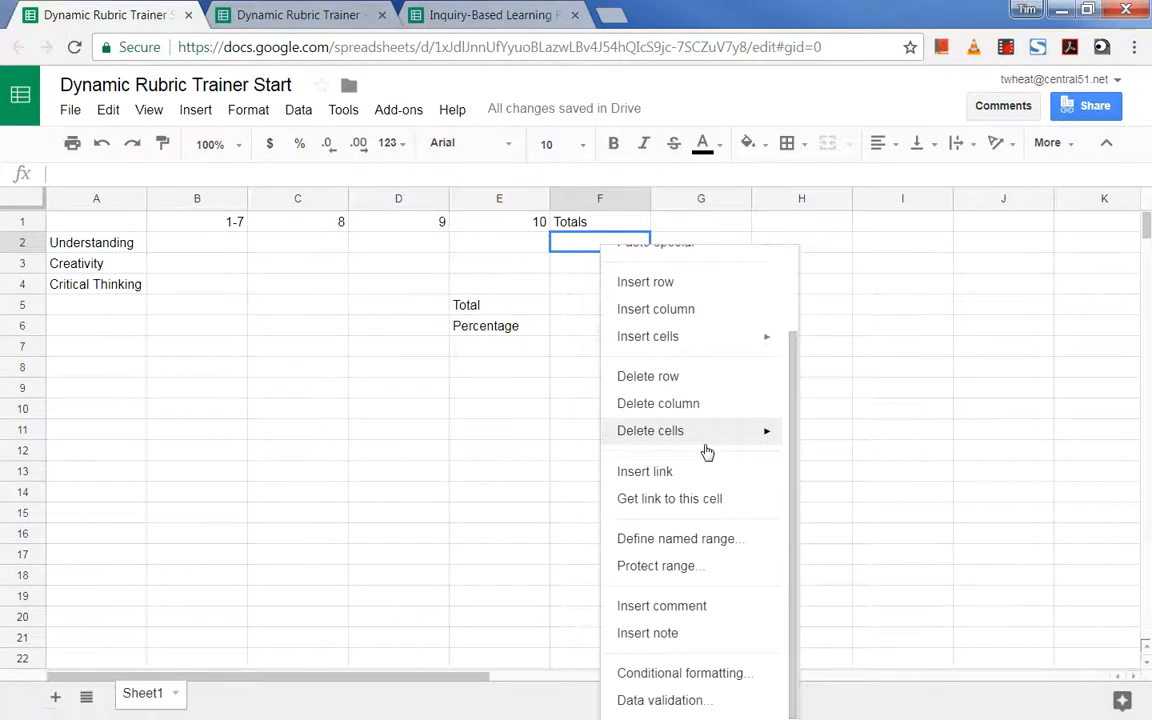
click(688, 702)
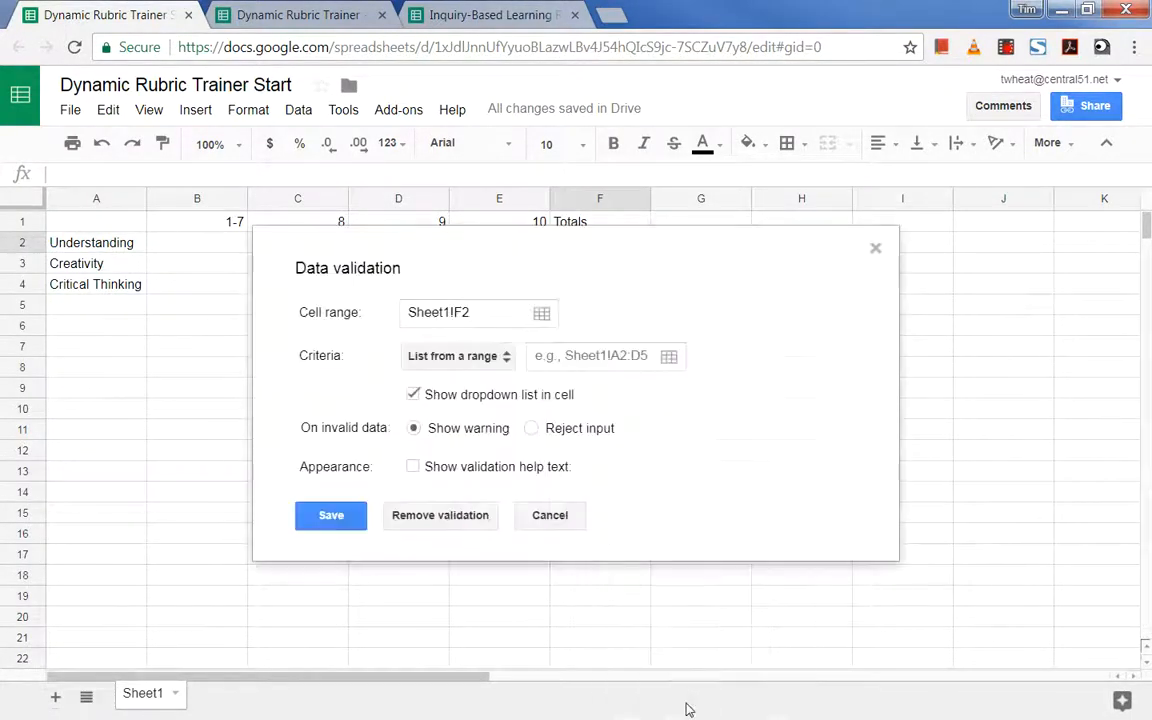
click(510, 364)
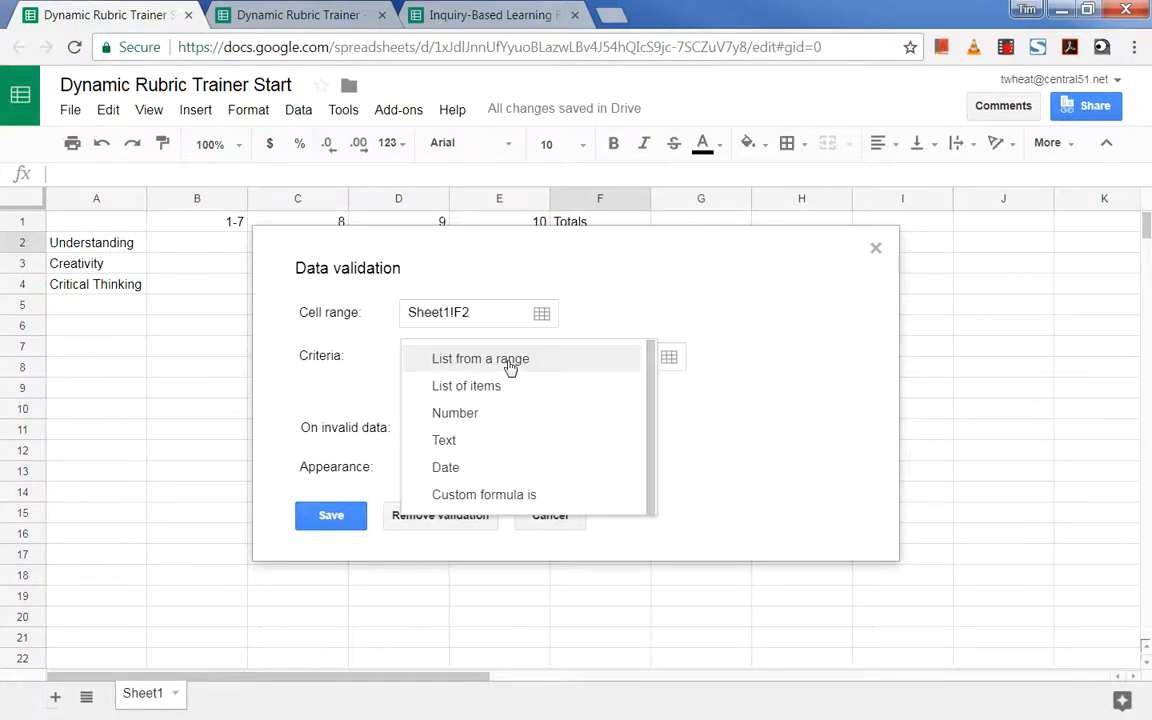
click(527, 387)
click(578, 358)
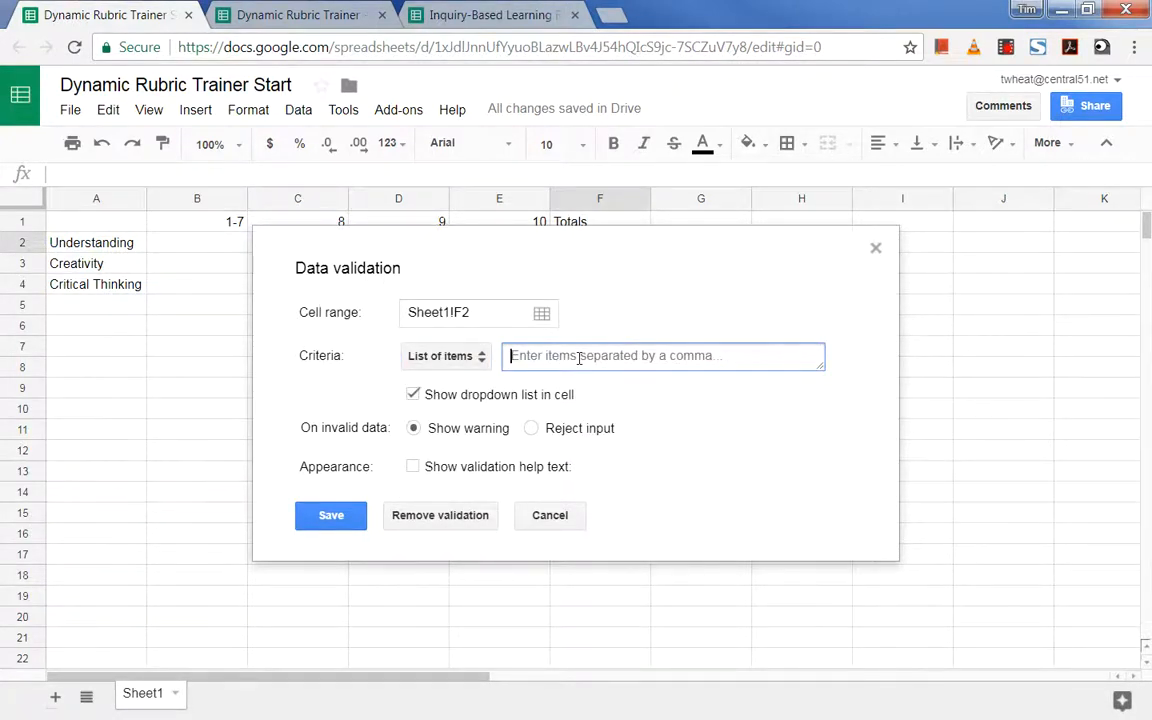
text(1)
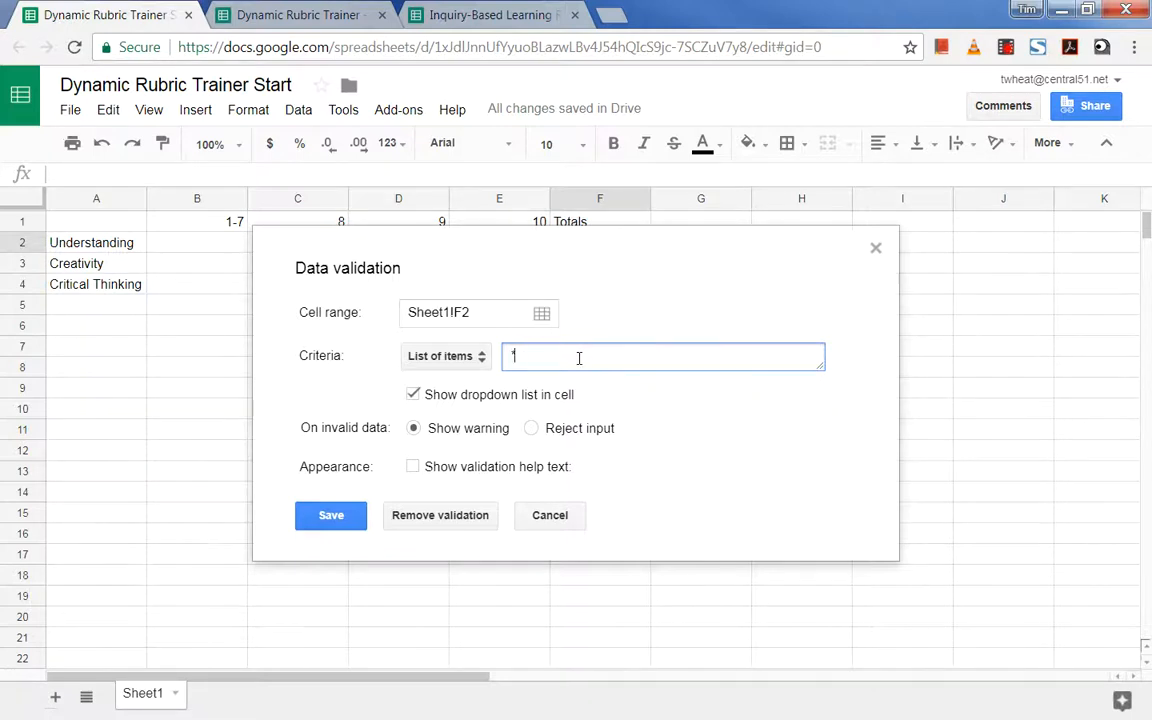
text(,2,3,4,5,6,7,8,9,10)
click(340, 517)
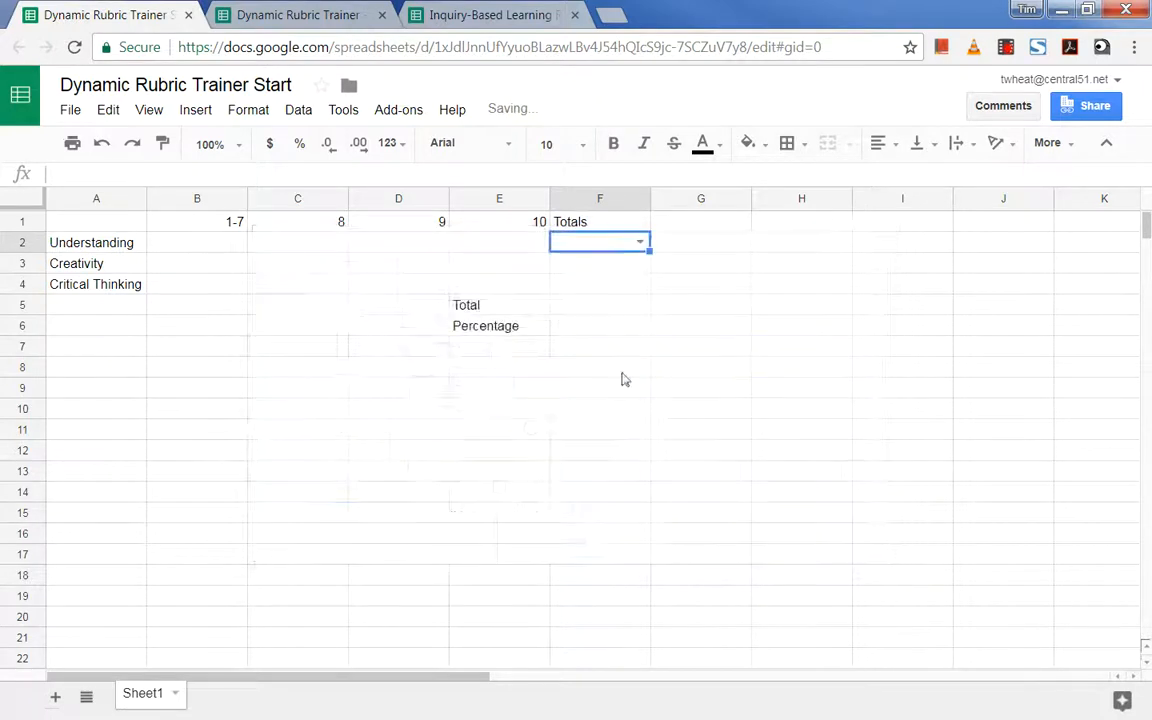
click(641, 244)
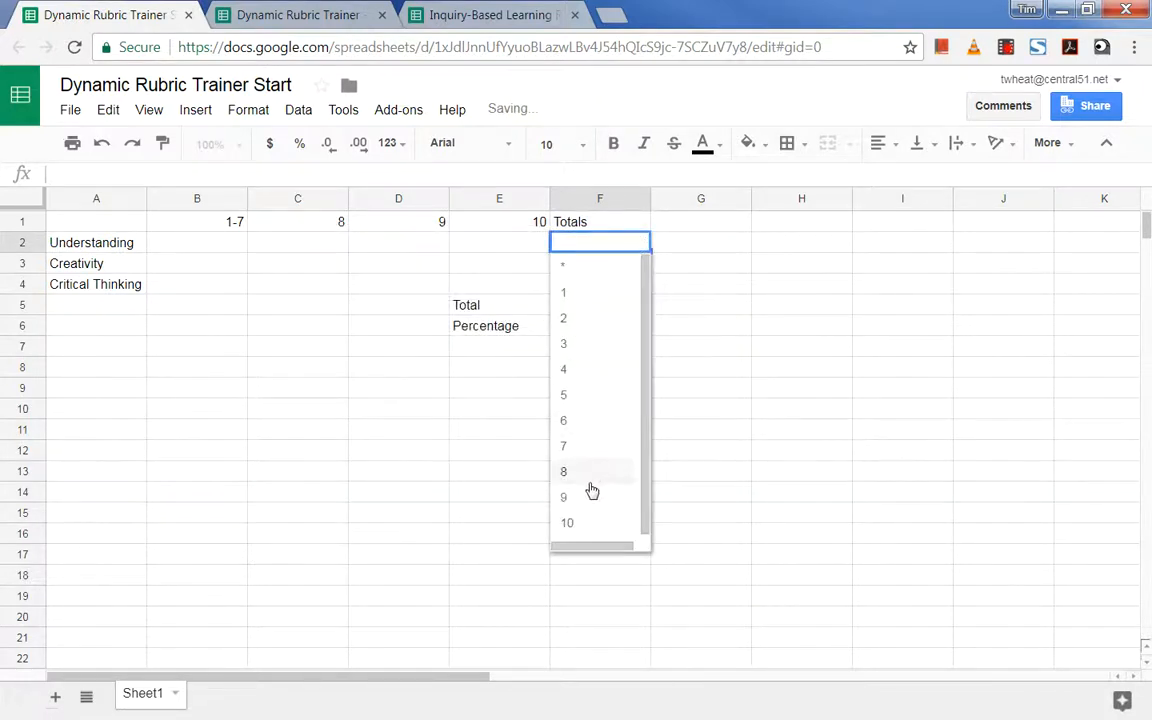
click(718, 244)
Copy the dropdown from F2 down to F3 and F4, and check the list in F3
click(640, 247)
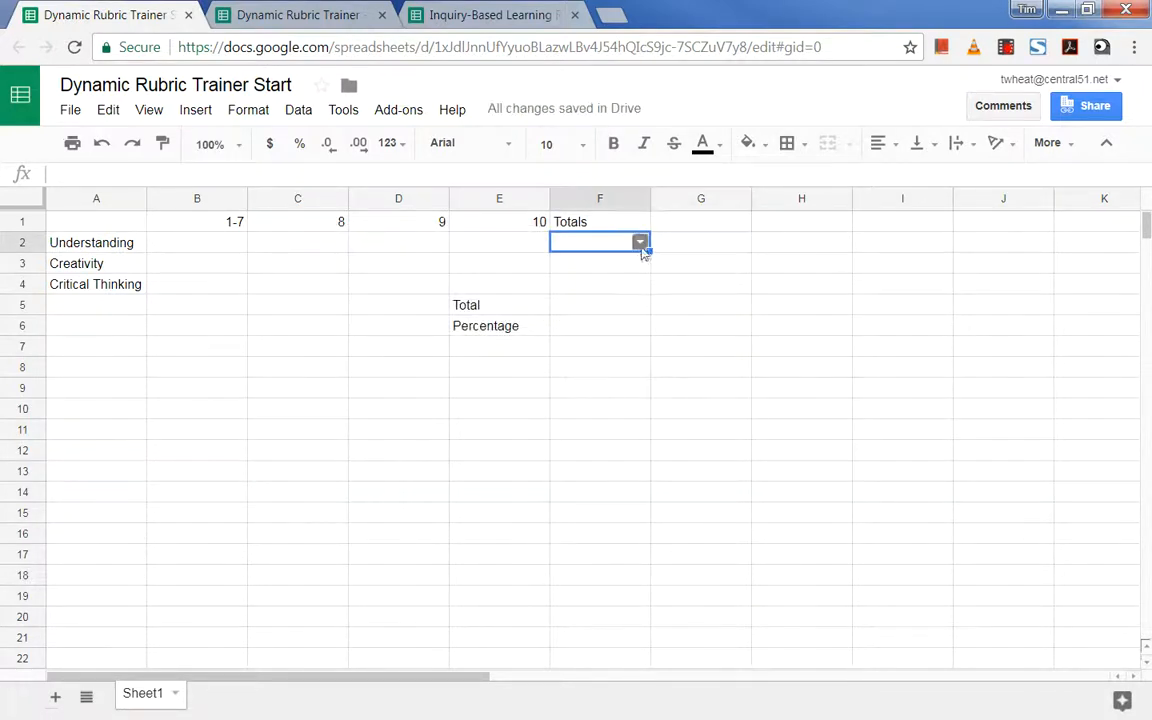
drag(648, 250, 648, 292)
click(635, 268)
click(668, 268)
click(640, 263)
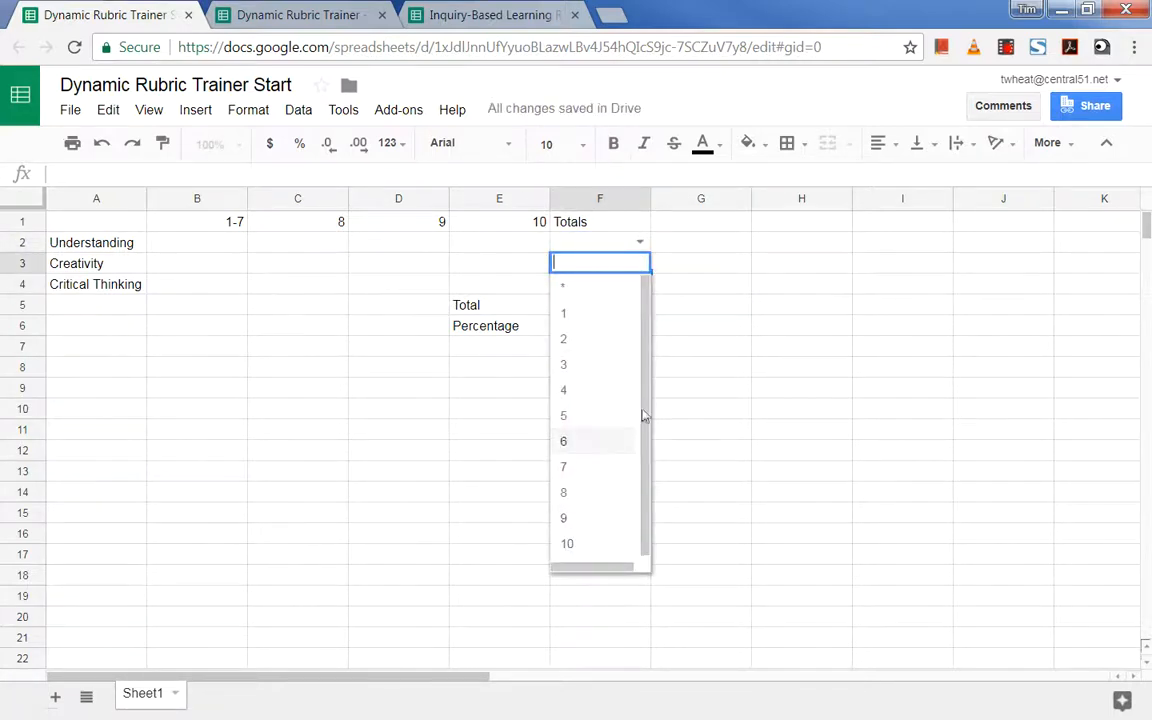
click(694, 268)
Go over the empty descriptor cells B2:E4 for the three criteria
click(230, 245)
click(300, 247)
click(400, 247)
click(495, 249)
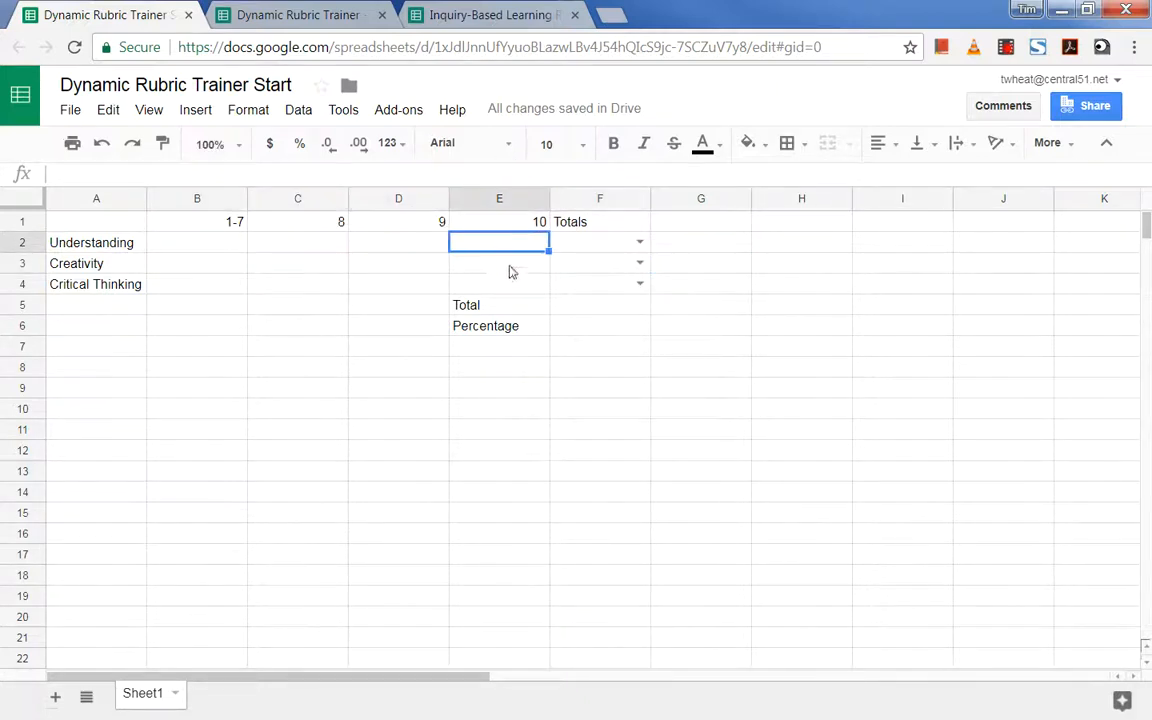
click(490, 267)
click(400, 269)
click(320, 267)
click(224, 264)
click(226, 287)
click(320, 287)
click(420, 287)
click(505, 287)
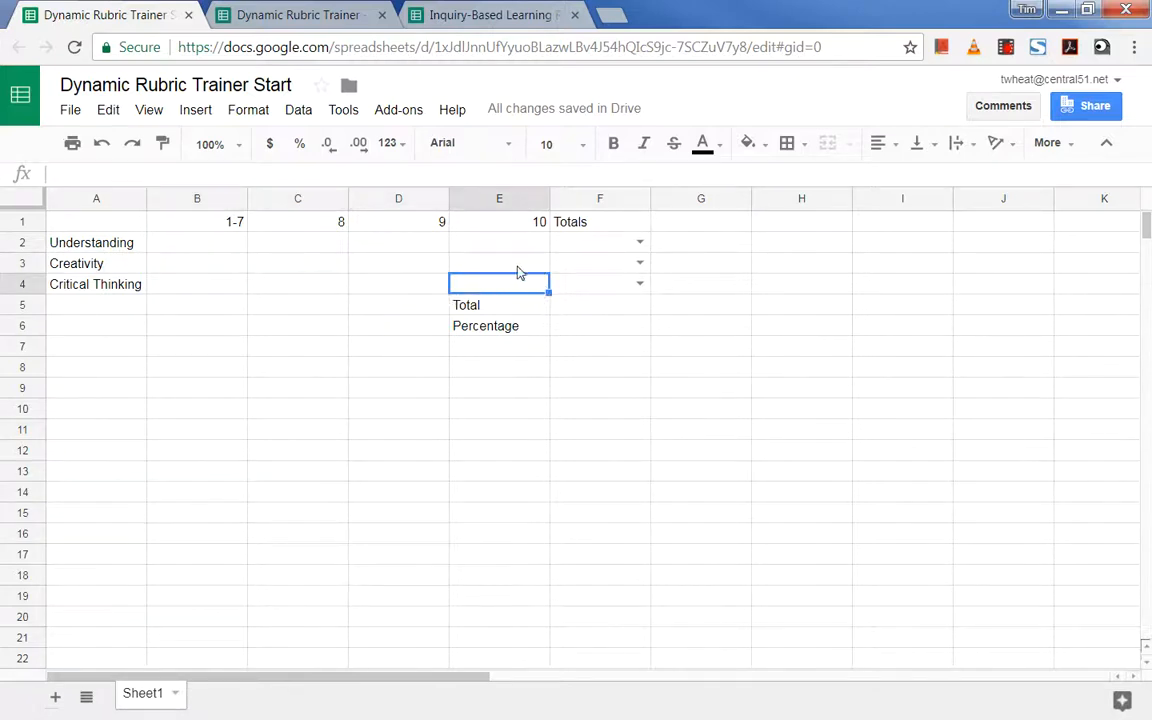
Enter the formula =sum (F2:F4) in F5 next to the Total label
click(590, 317)
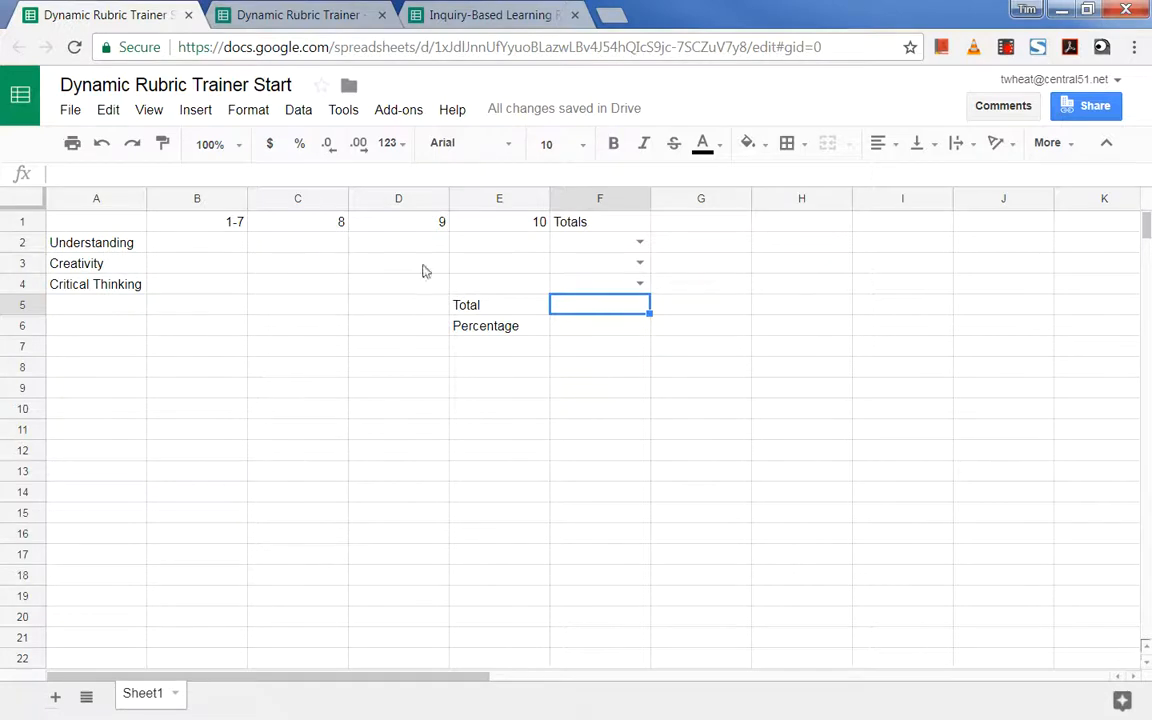
click(226, 177)
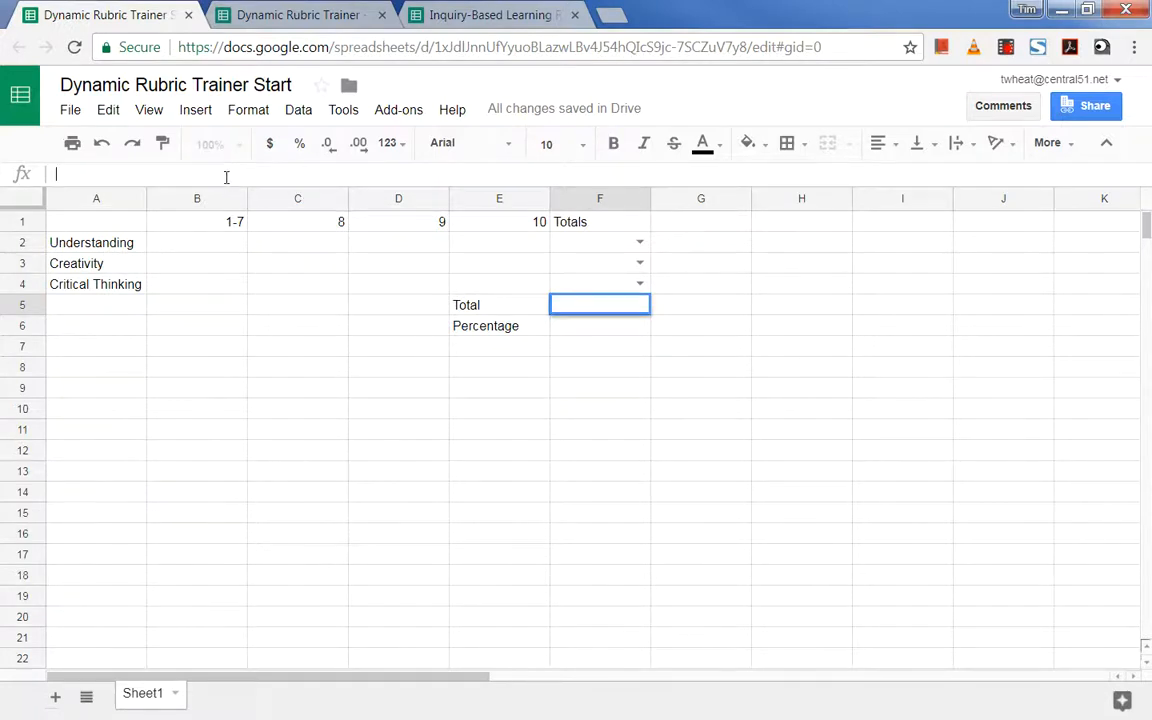
text(=su)
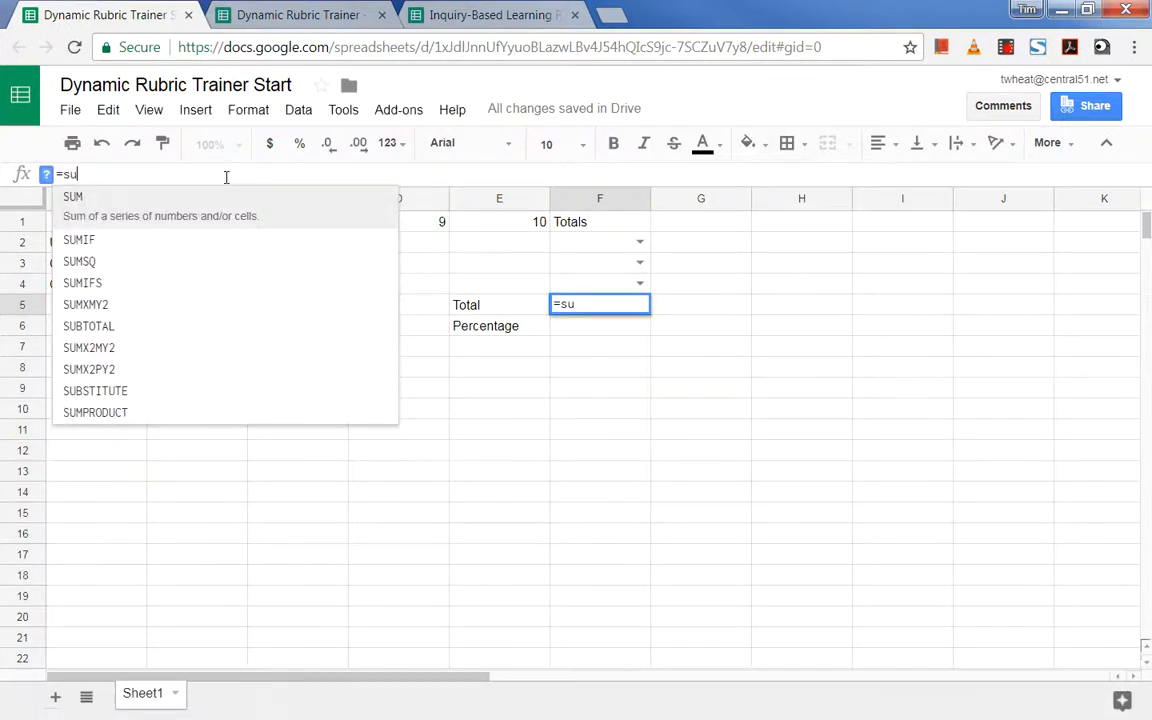
text(m ()
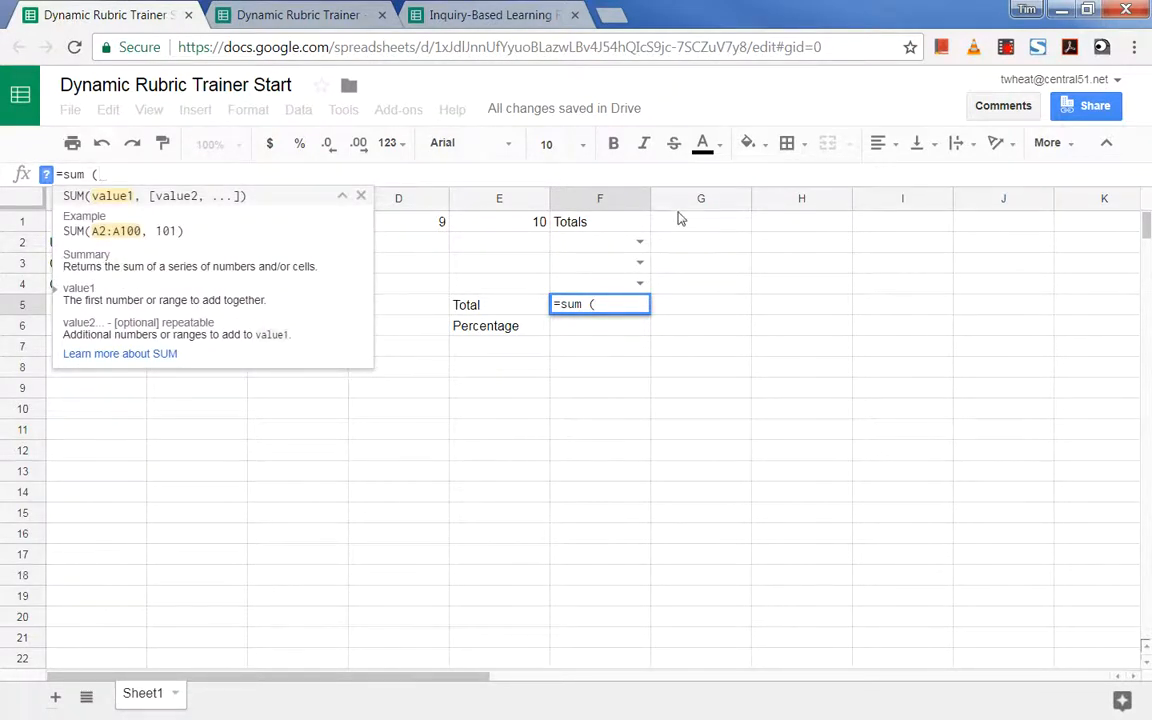
click(607, 245)
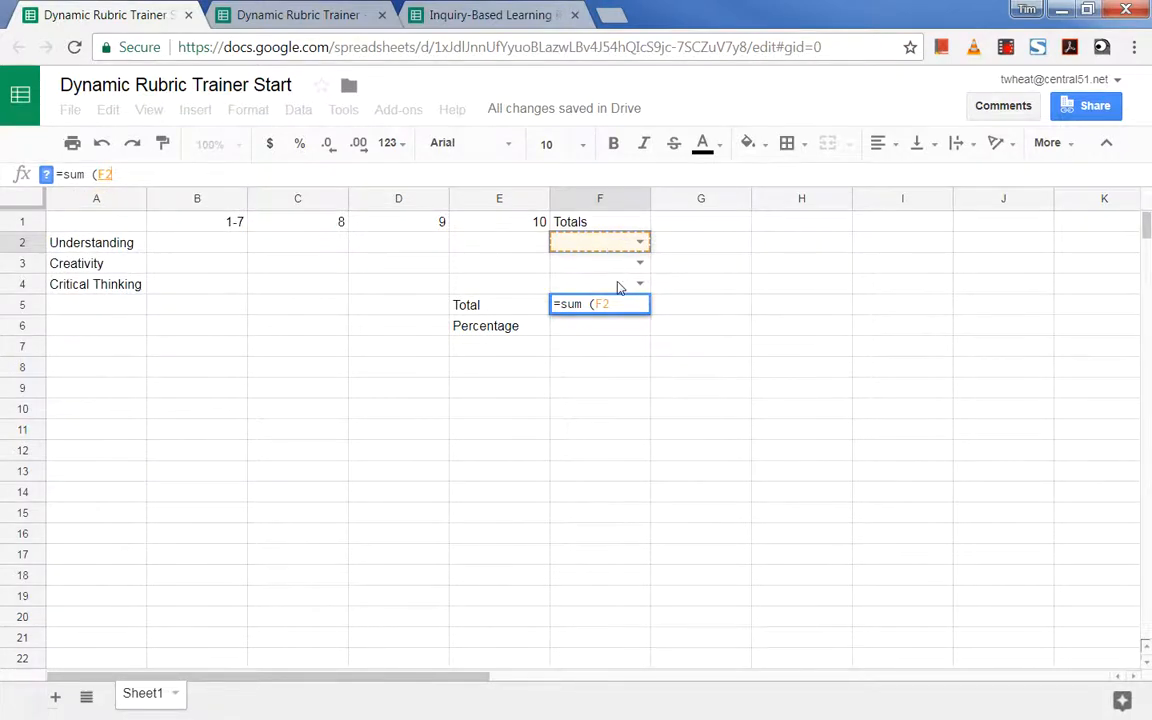
shift+click(618, 287)
click(170, 178)
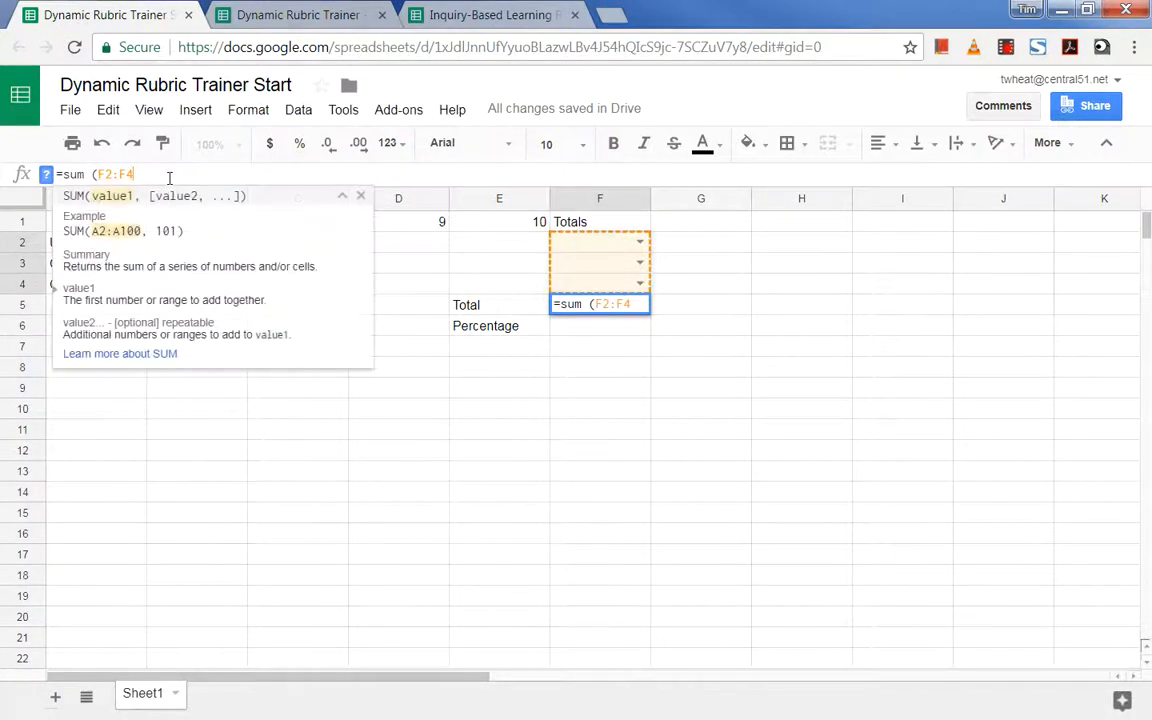
text())
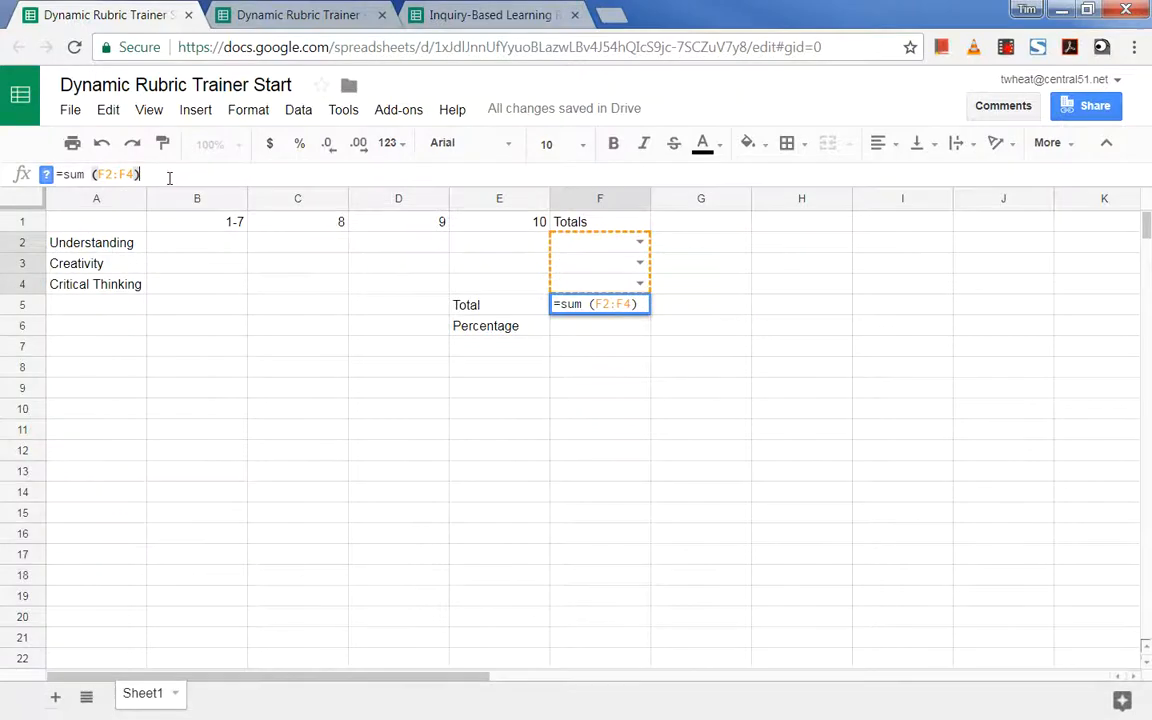
key(Return)
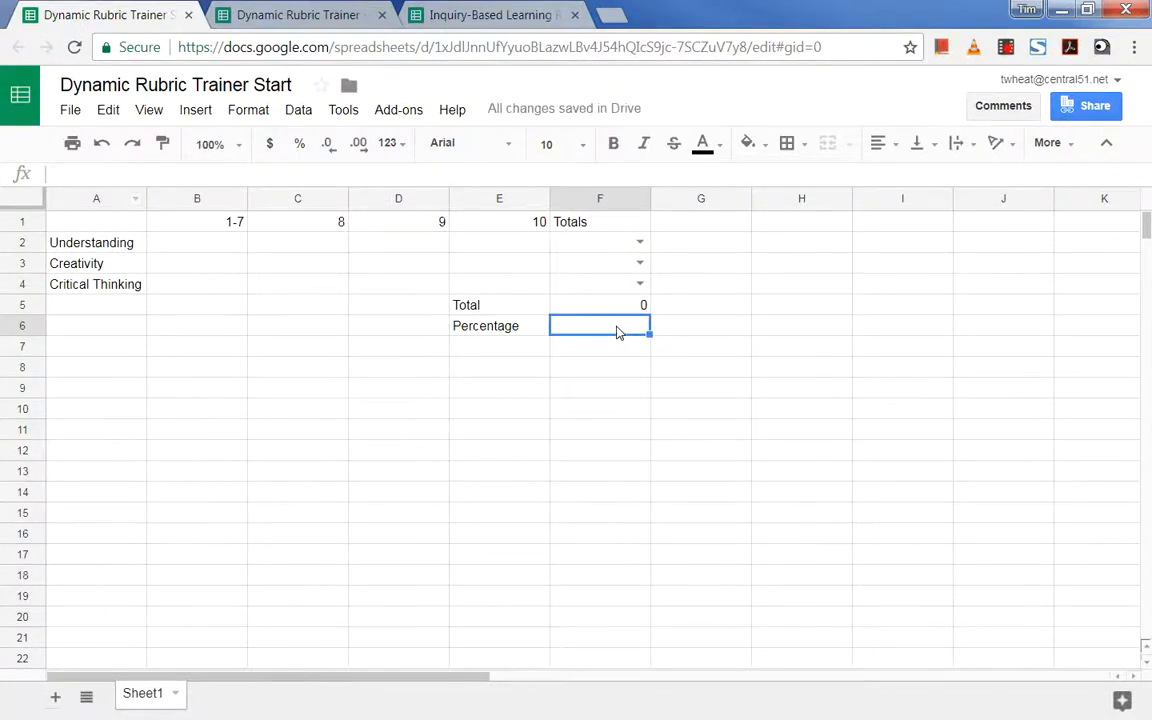
Enter the formula =F5/30 in F6 next to the Percentage label and format the cell as a percentage
click(248, 175)
text(=F)
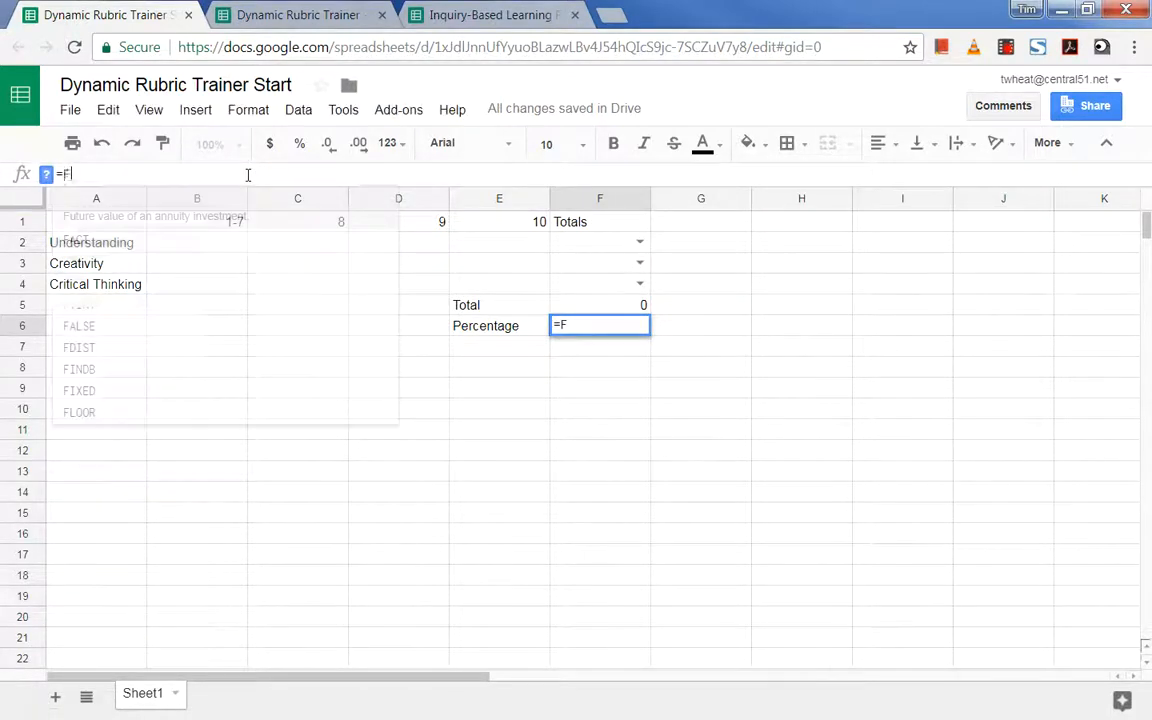
text(5/)
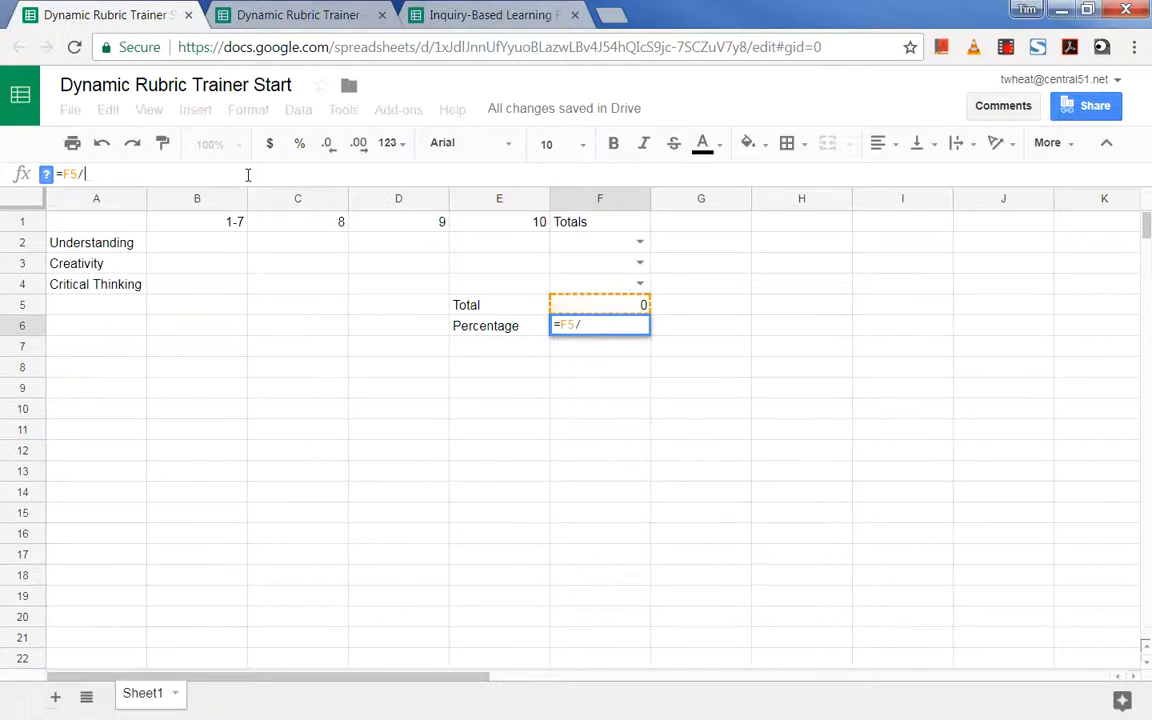
text(30)
key(Return)
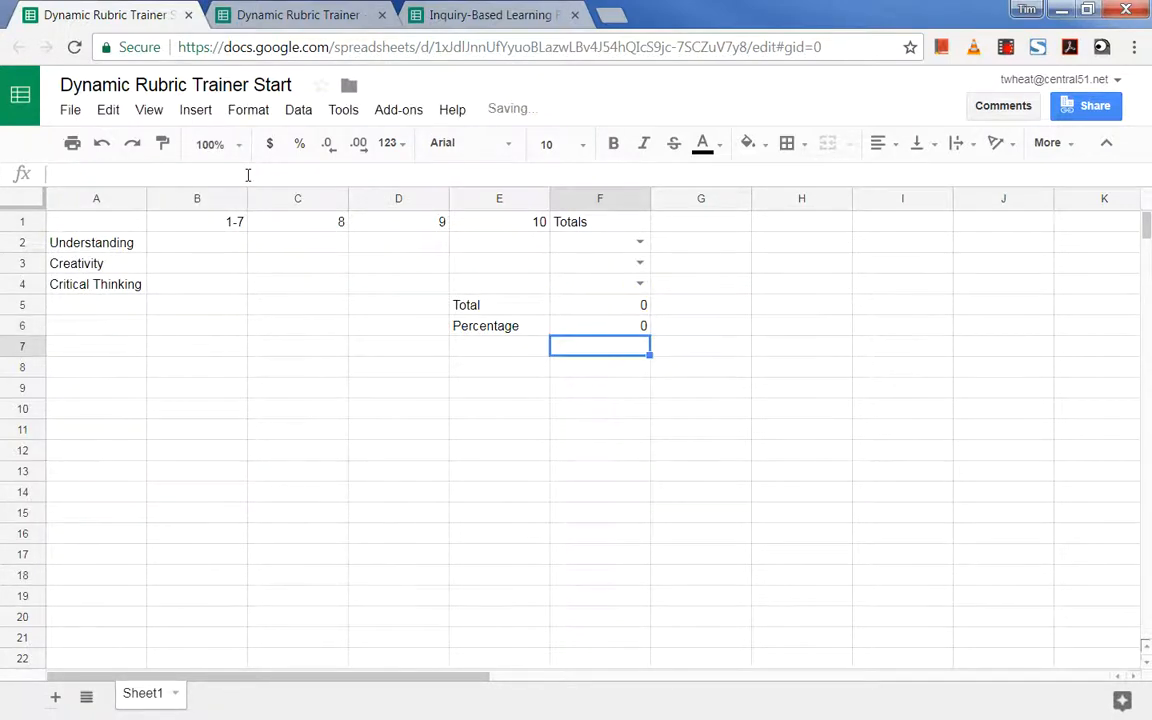
click(617, 326)
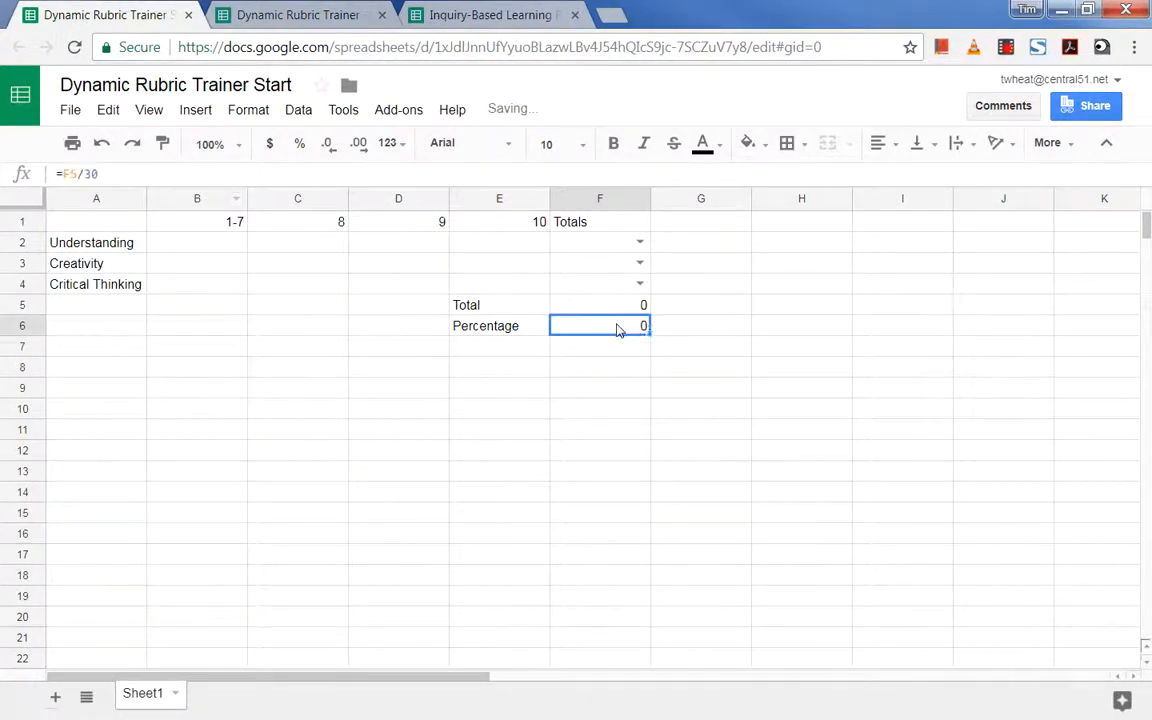
click(299, 143)
click(668, 332)
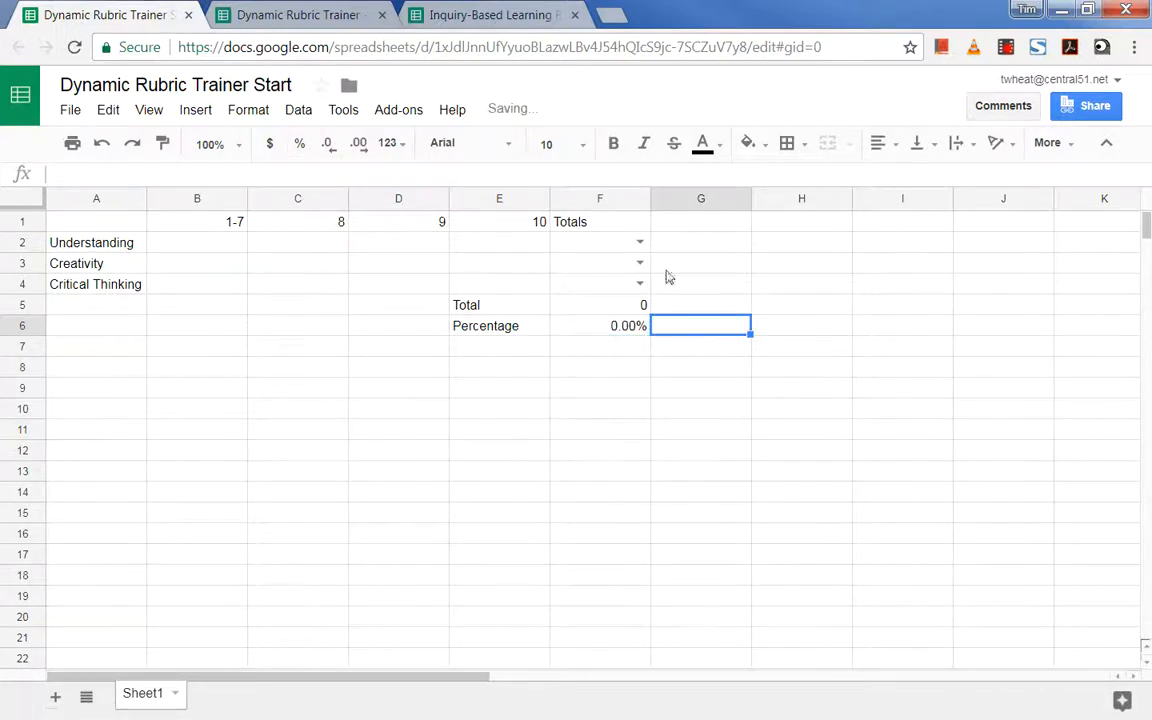
Choose the scores 10 for Understanding, 8 for Creativity and 9 for Critical Thinking from the dropdowns in column F
click(641, 242)
click(596, 522)
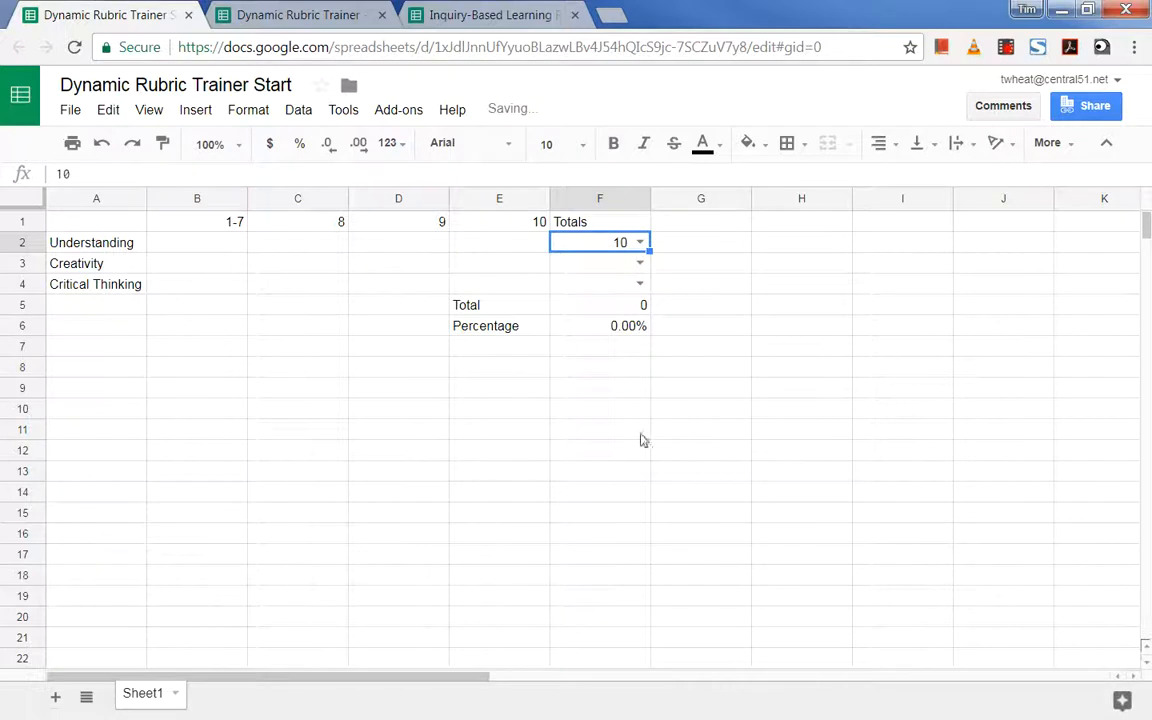
click(641, 263)
click(598, 500)
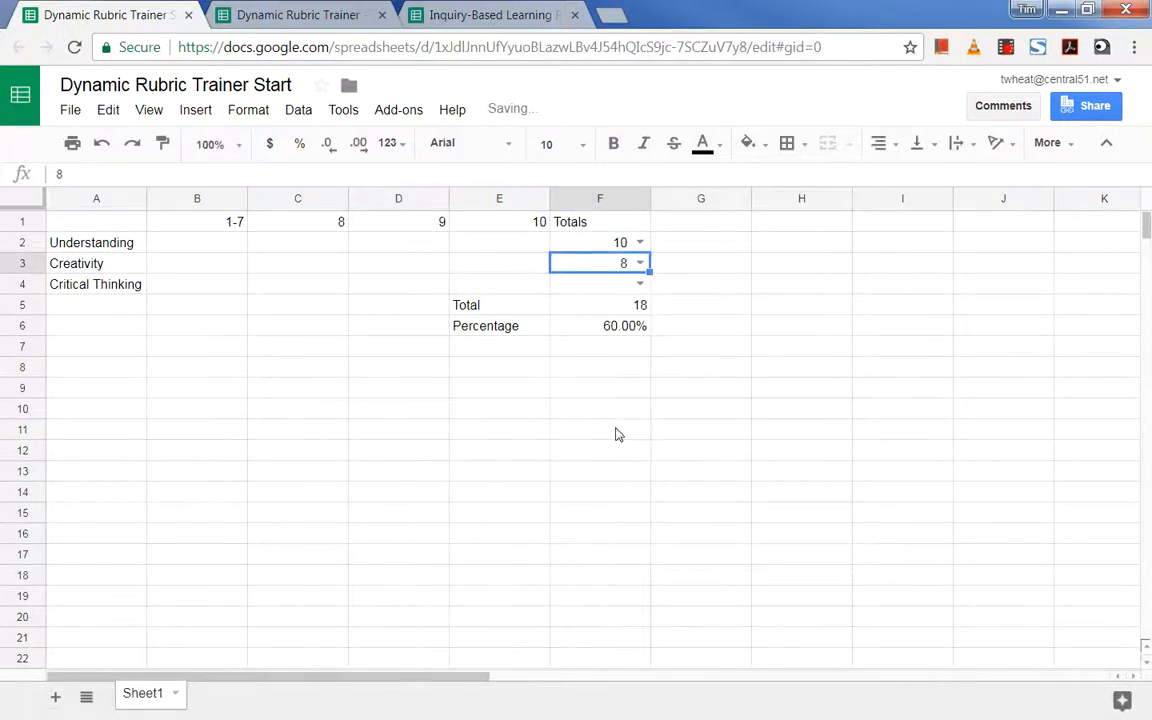
click(641, 284)
click(566, 540)
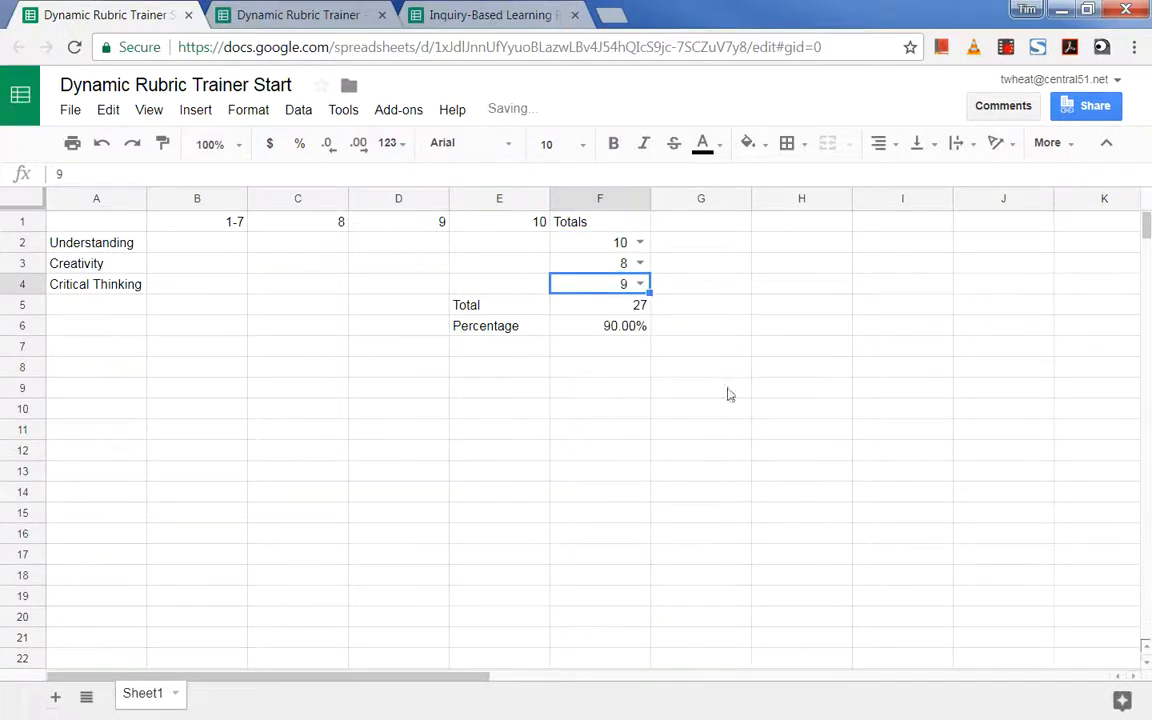
Review the empty descriptor cells in D2:E4 and switch to the Dynamic Rubric Trainer spreadsheet
click(532, 248)
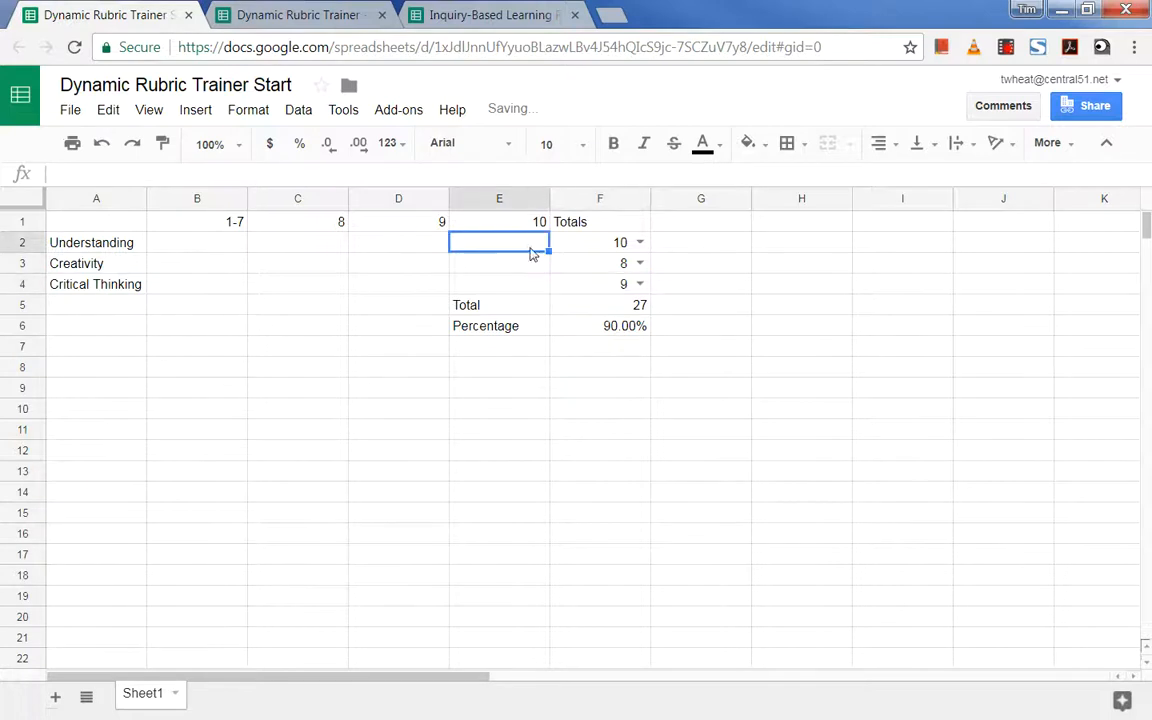
click(522, 266)
click(500, 285)
click(435, 290)
click(420, 262)
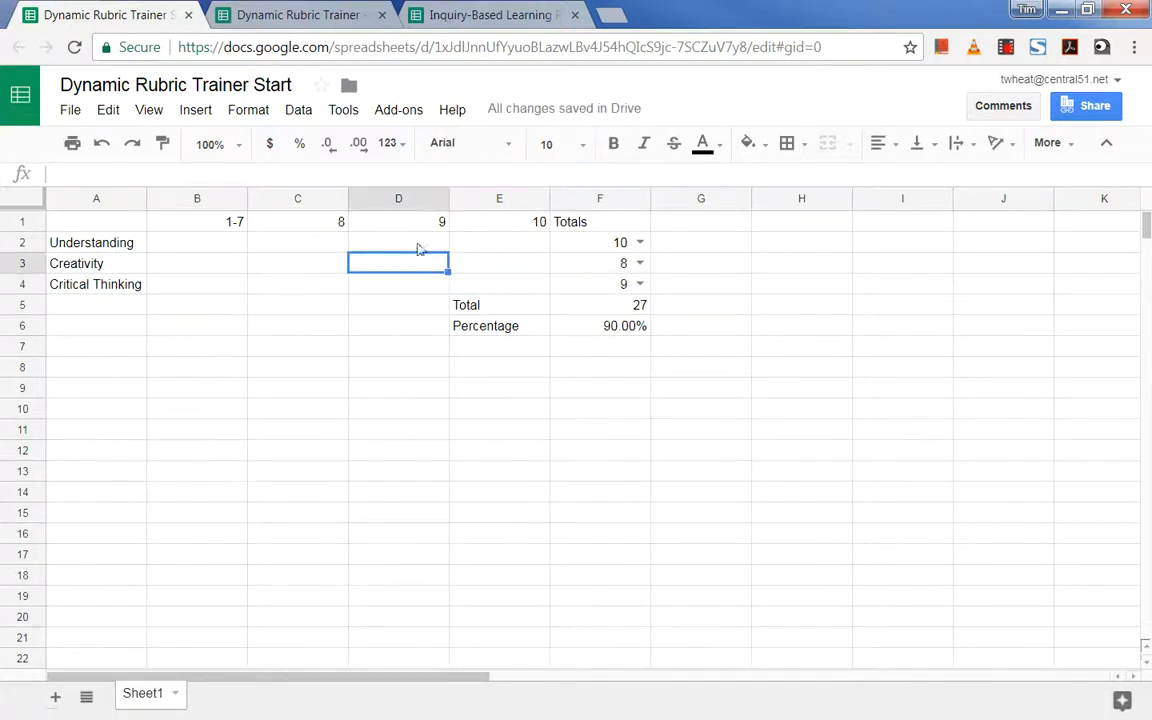
click(416, 243)
click(300, 15)
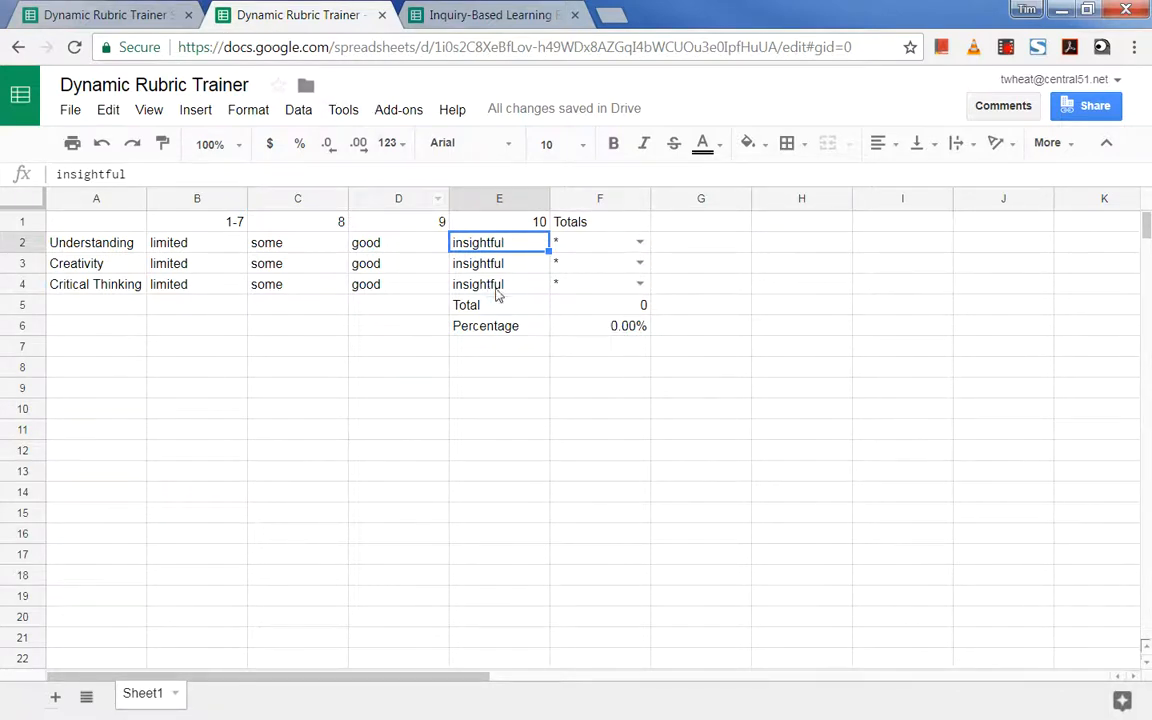
Try the scores 10, 9, 8 and 7 for Understanding in F2 to test the descriptor highlighting
click(640, 242)
click(584, 550)
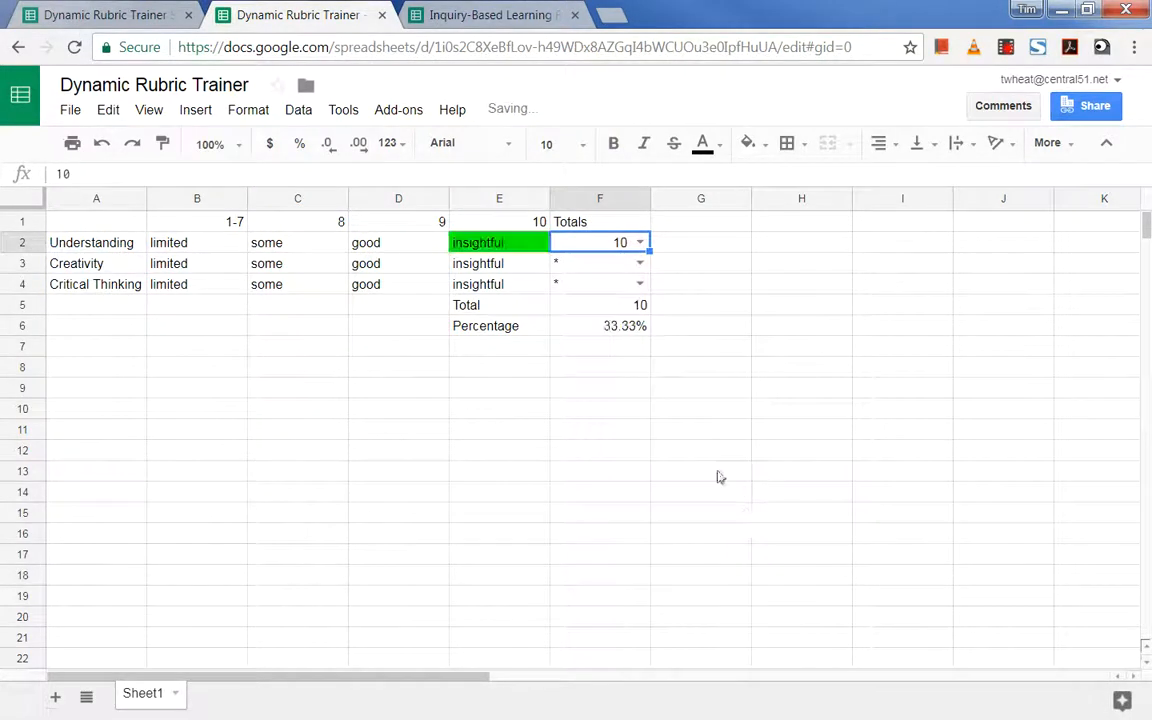
click(643, 246)
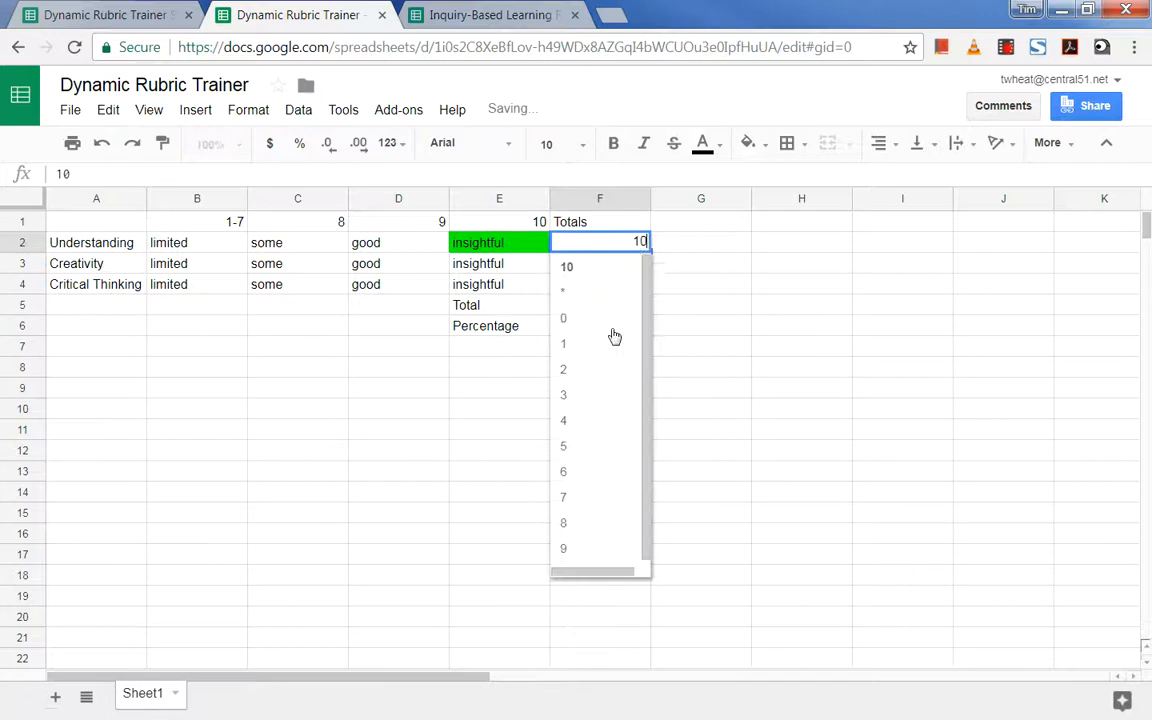
click(573, 550)
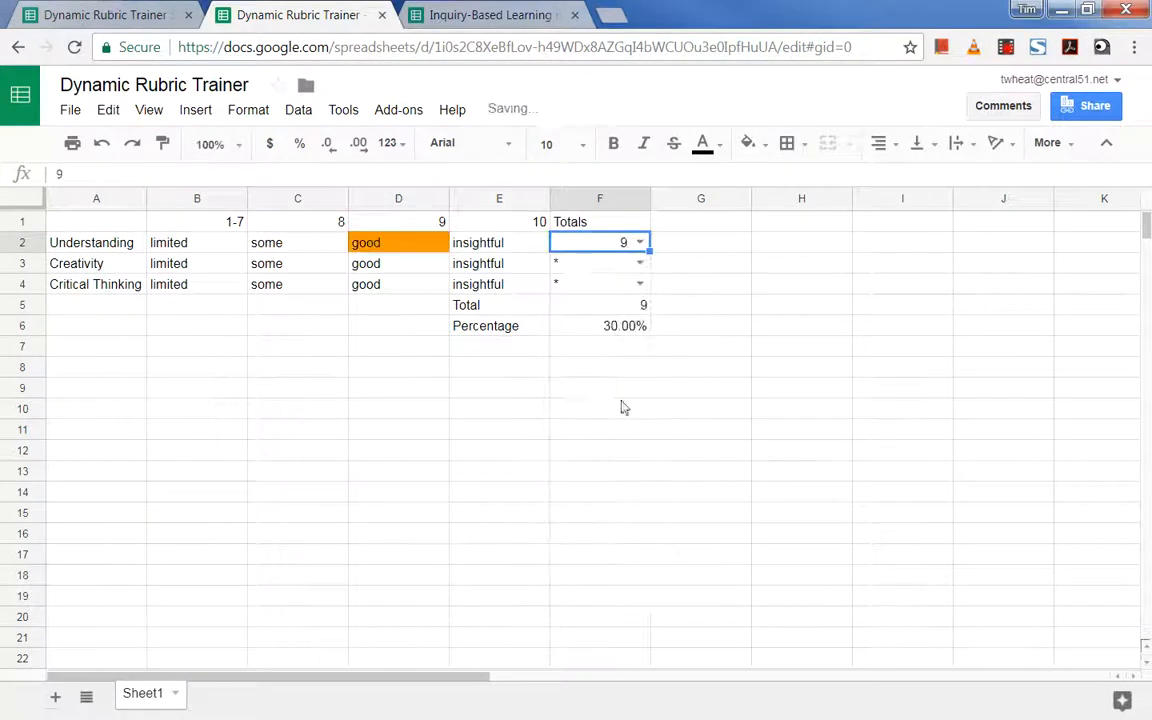
click(640, 242)
click(575, 497)
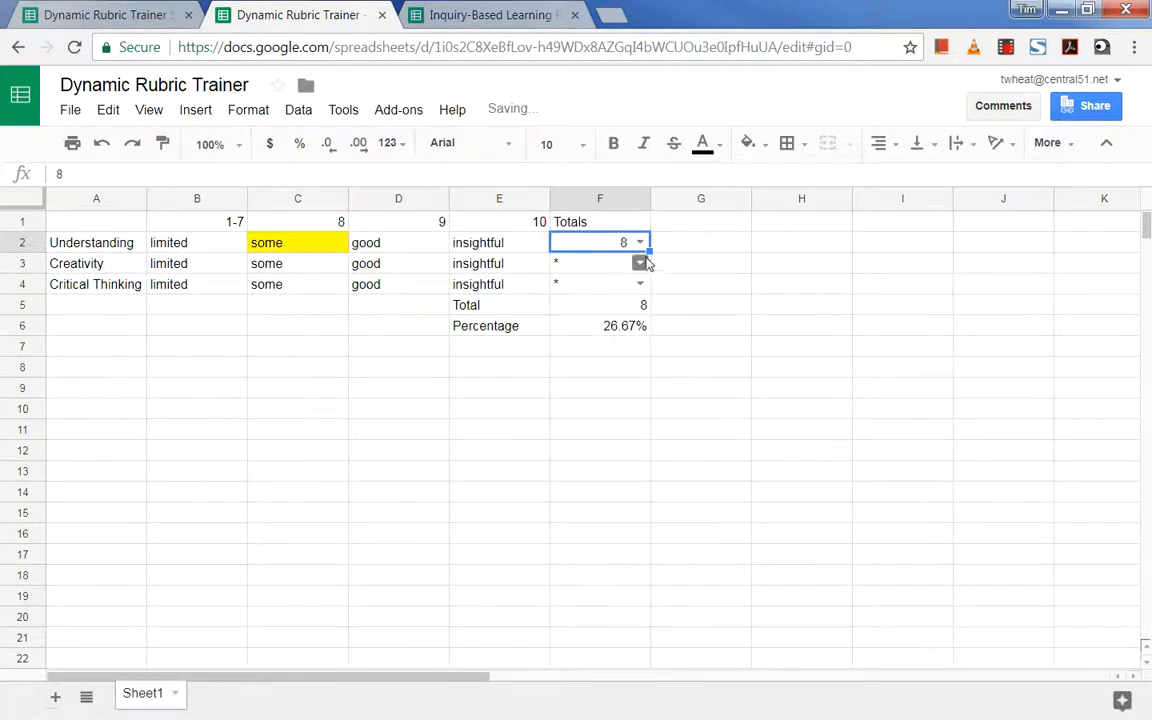
click(641, 243)
click(586, 500)
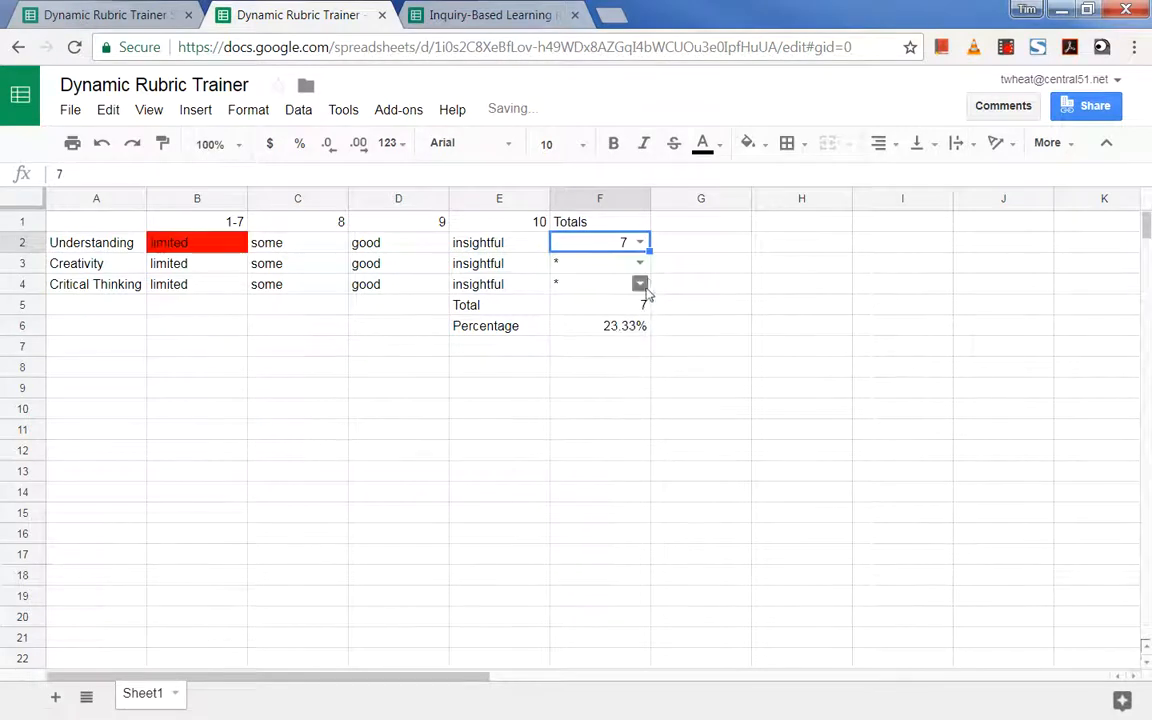
Test lower Understanding scores in F2 down to 0 and reset the cell to *
click(642, 242)
click(583, 450)
click(640, 243)
click(620, 320)
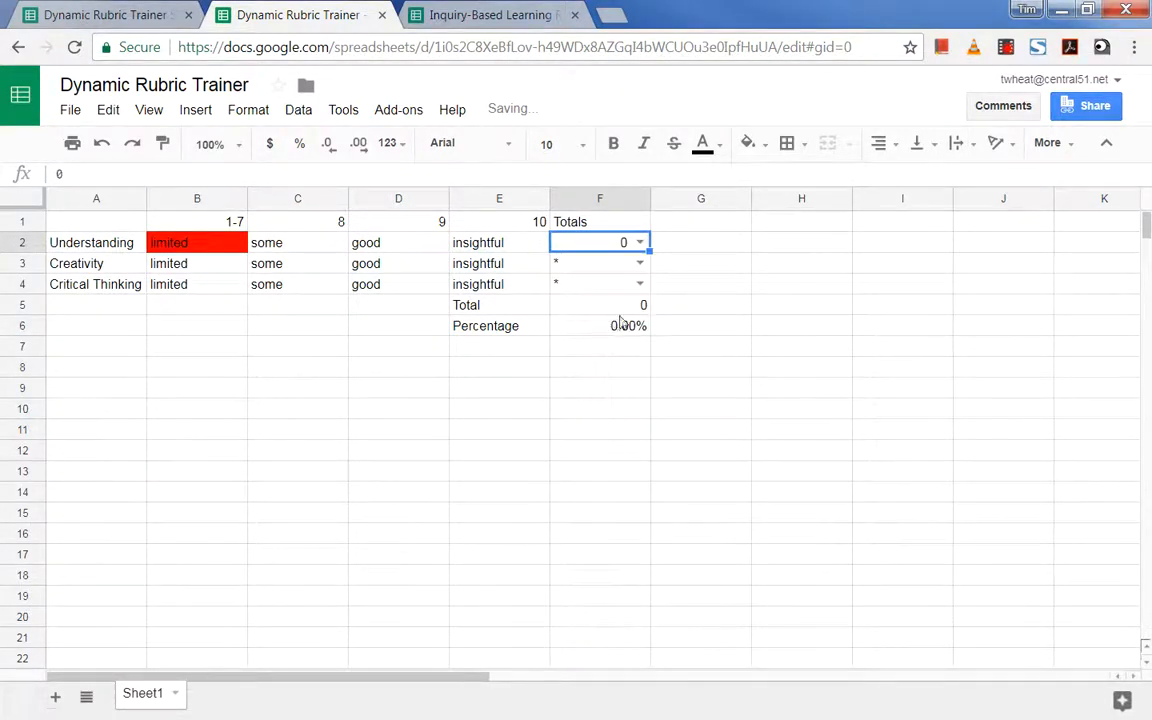
click(641, 242)
click(590, 292)
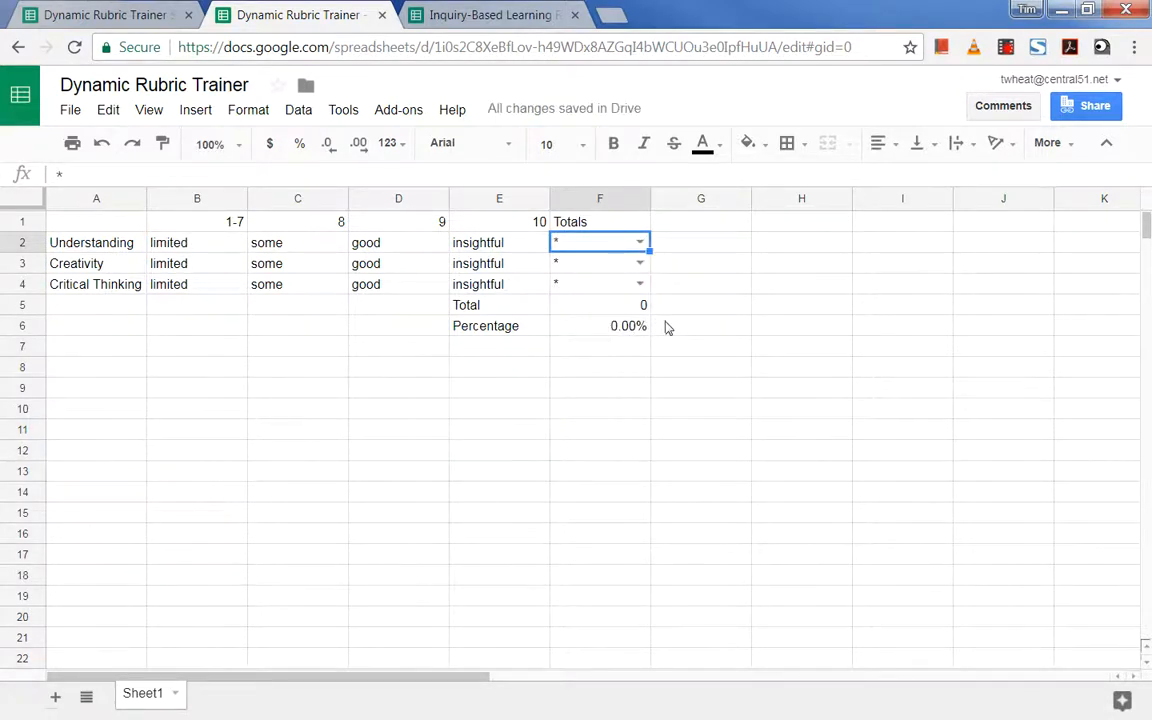
Open the conditional format rules for the Understanding descriptor "insightful" in E2
click(507, 247)
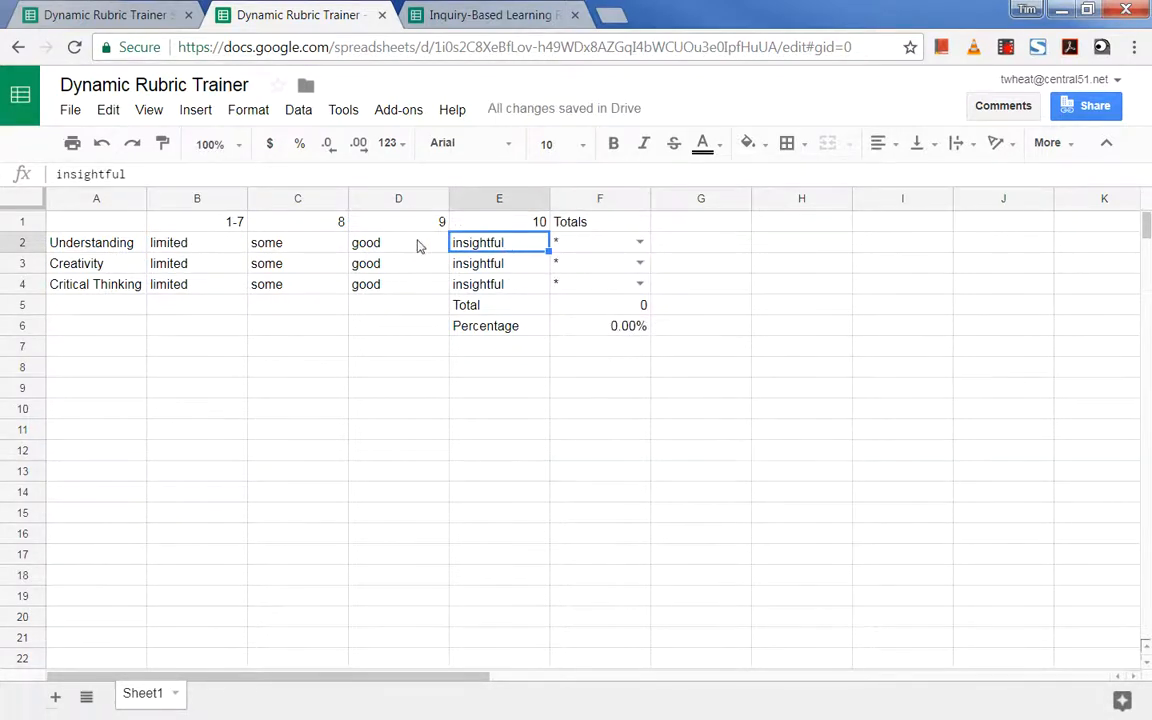
click(283, 246)
click(406, 245)
click(480, 246)
right_click(479, 246)
scroll(571, 475, down, 2)
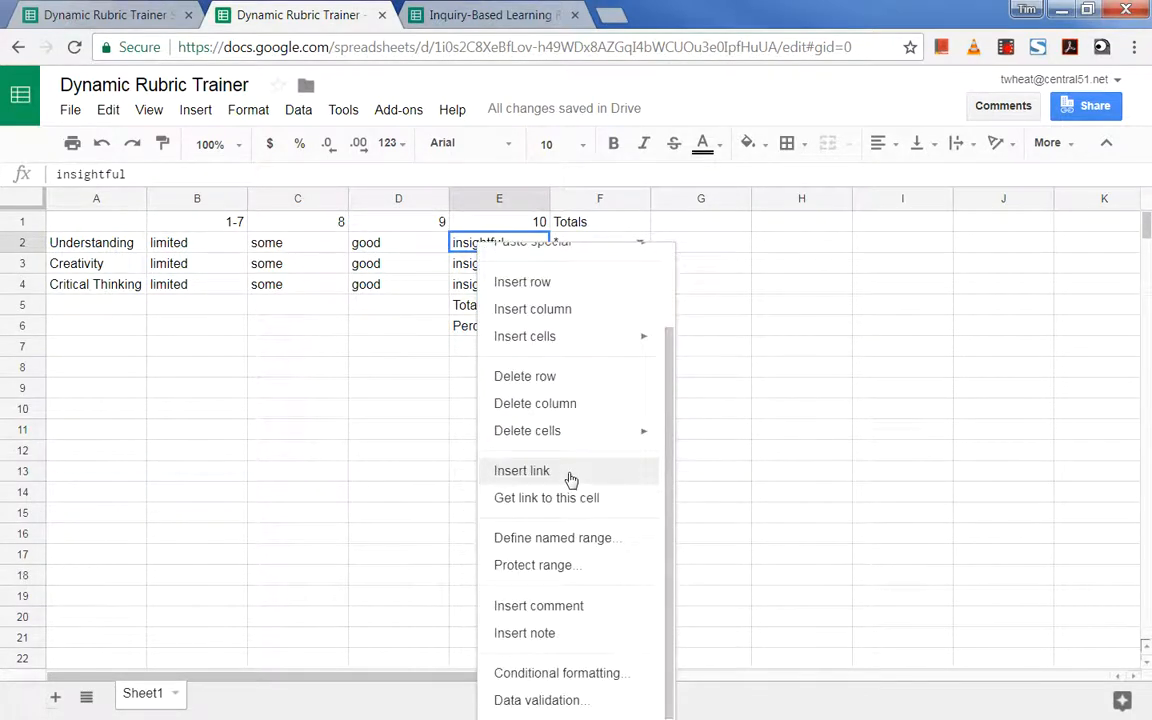
click(588, 681)
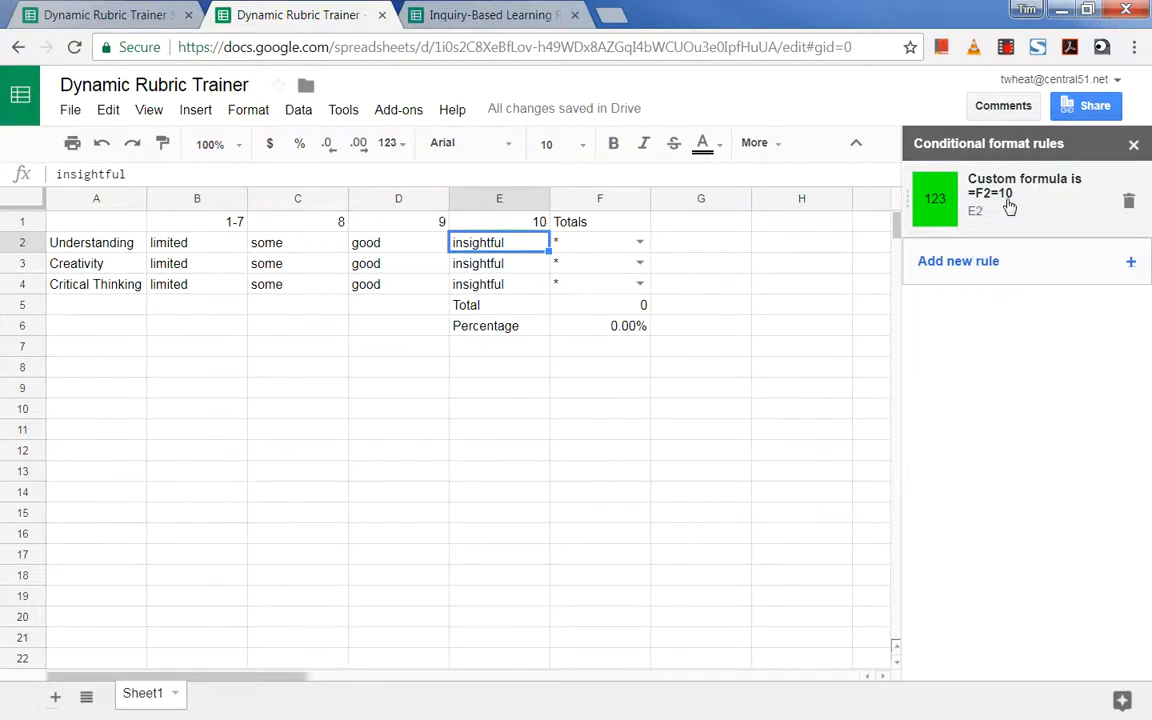
Check the conditional format rules of the "insightful" cells E3 and E4 for Creativity and Critical Thinking
click(510, 265)
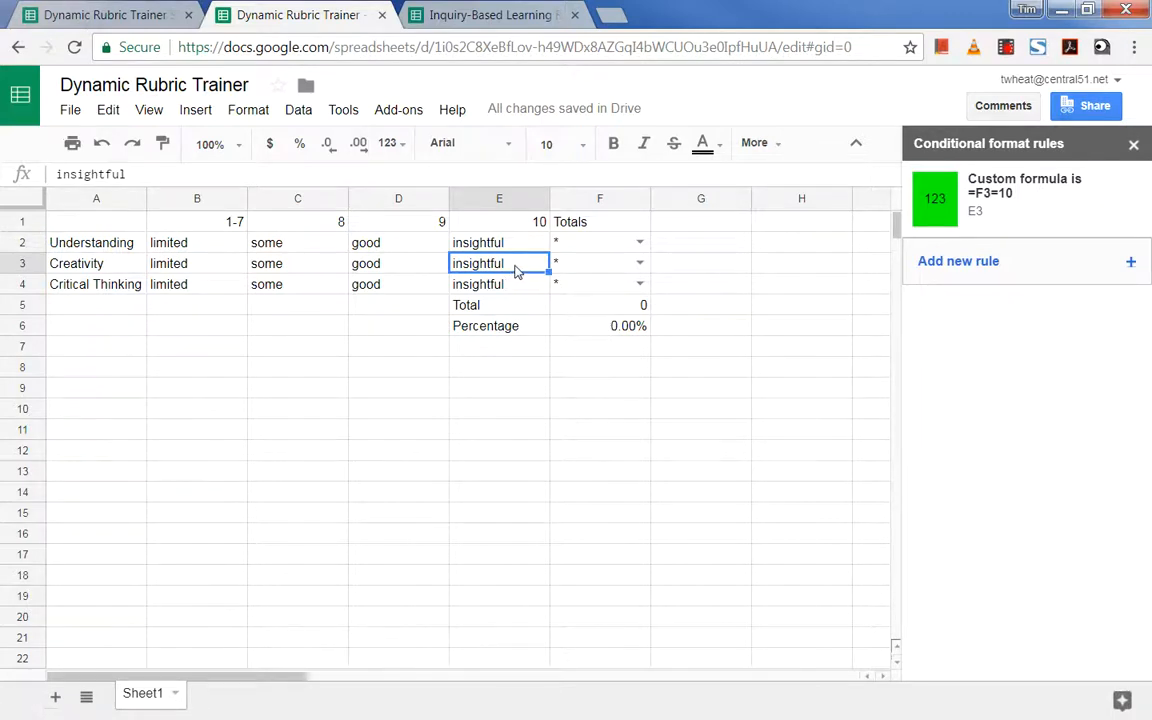
right_click(510, 265)
scroll(604, 536, down, 2)
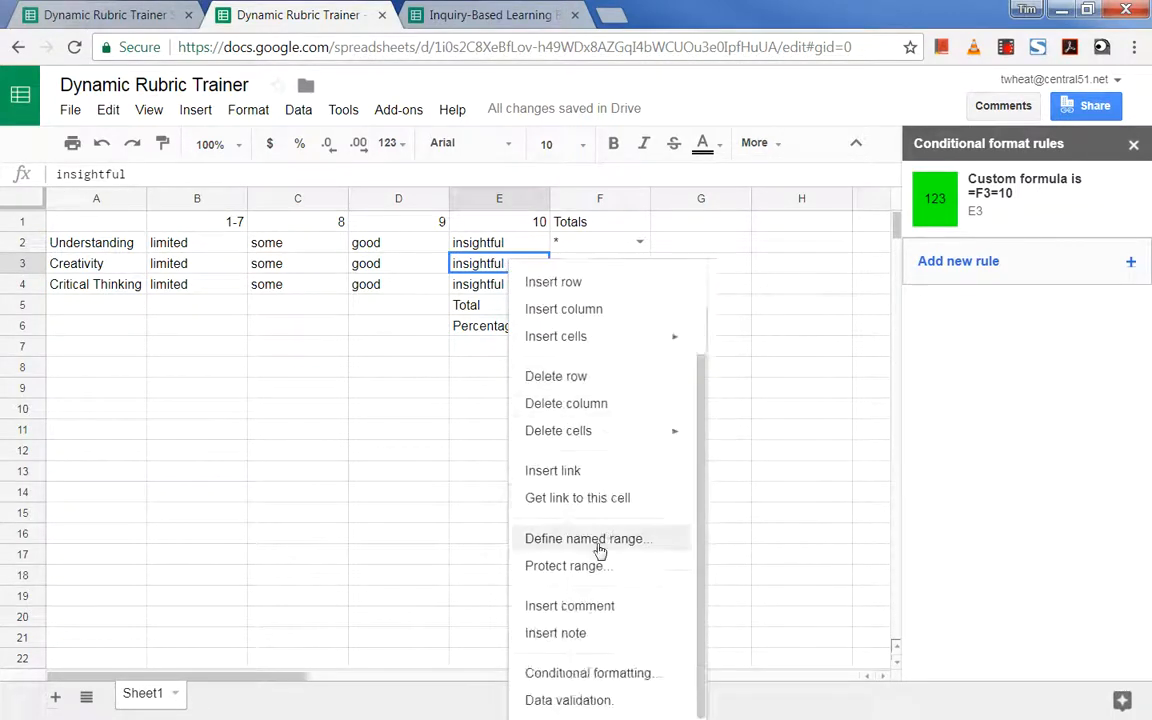
click(590, 673)
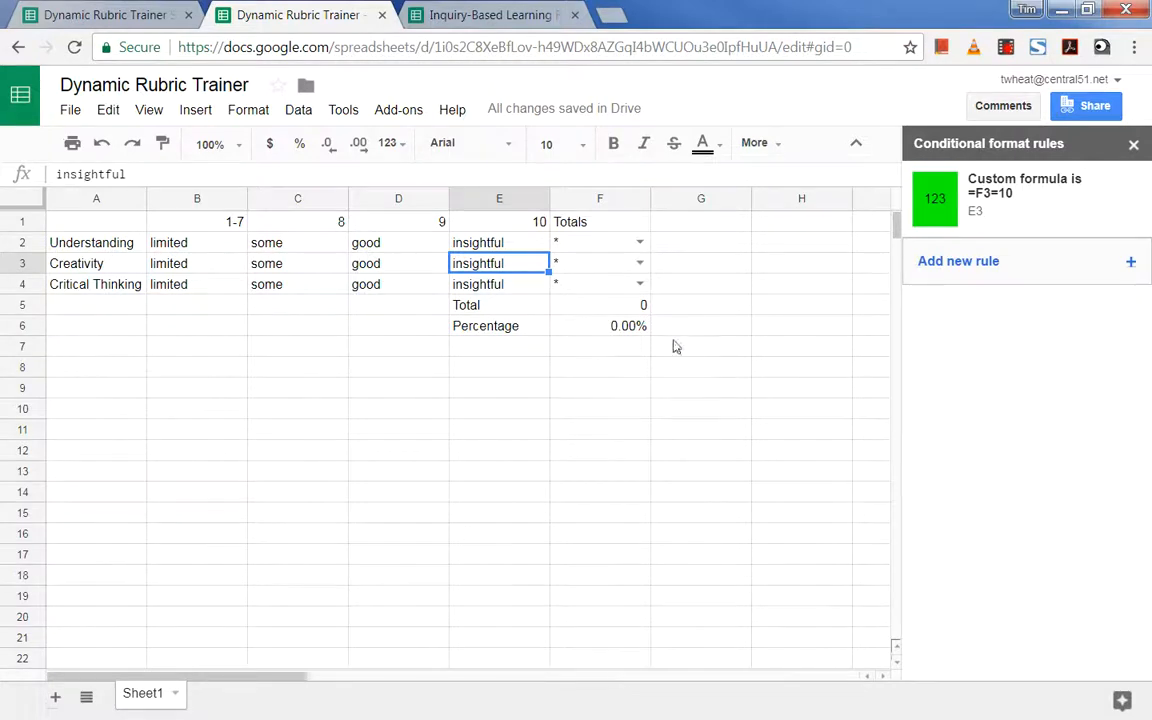
click(515, 287)
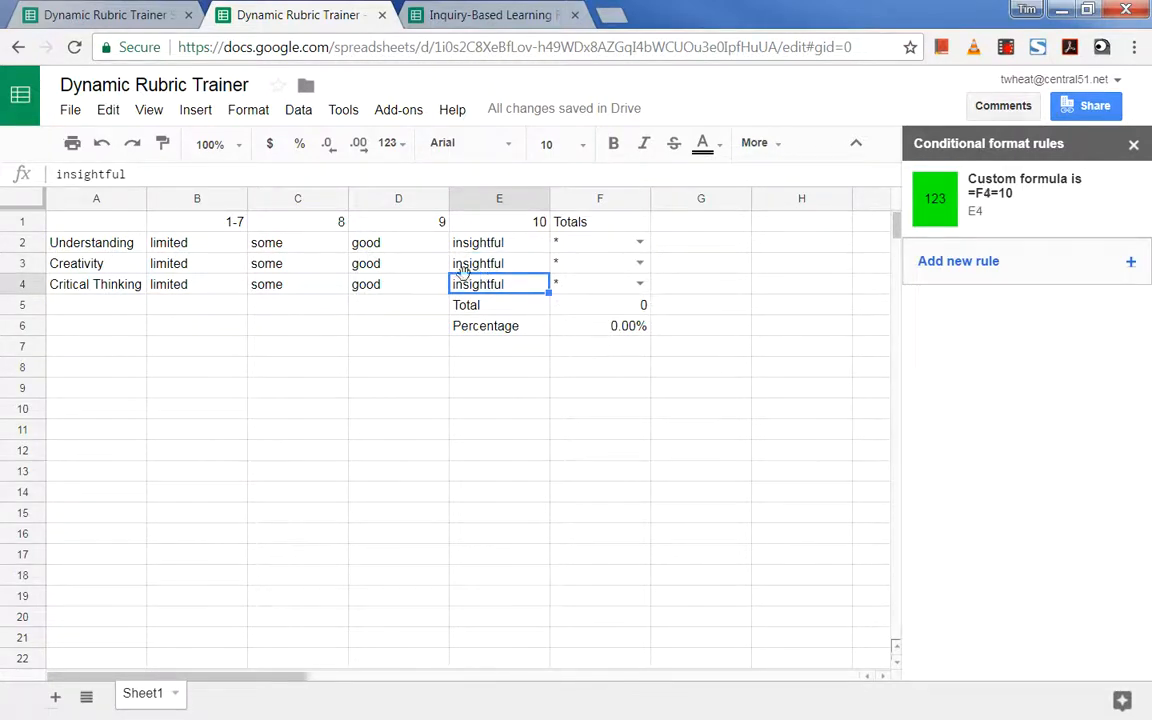
click(418, 289)
click(440, 263)
click(478, 262)
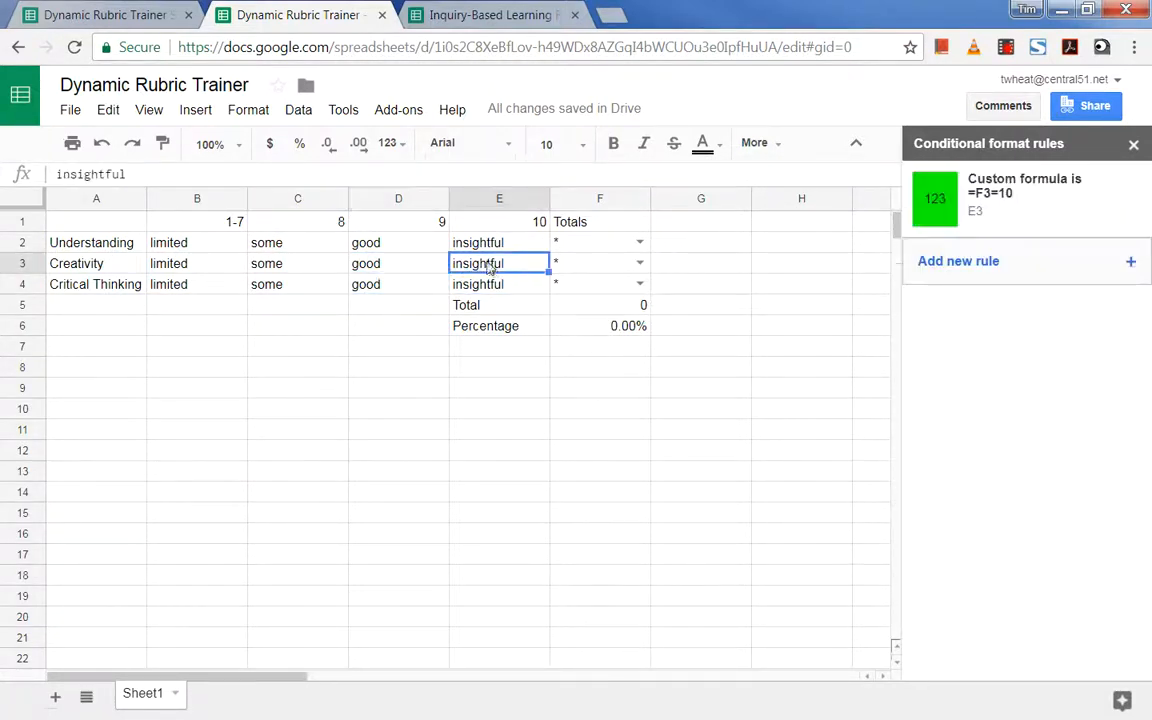
click(486, 288)
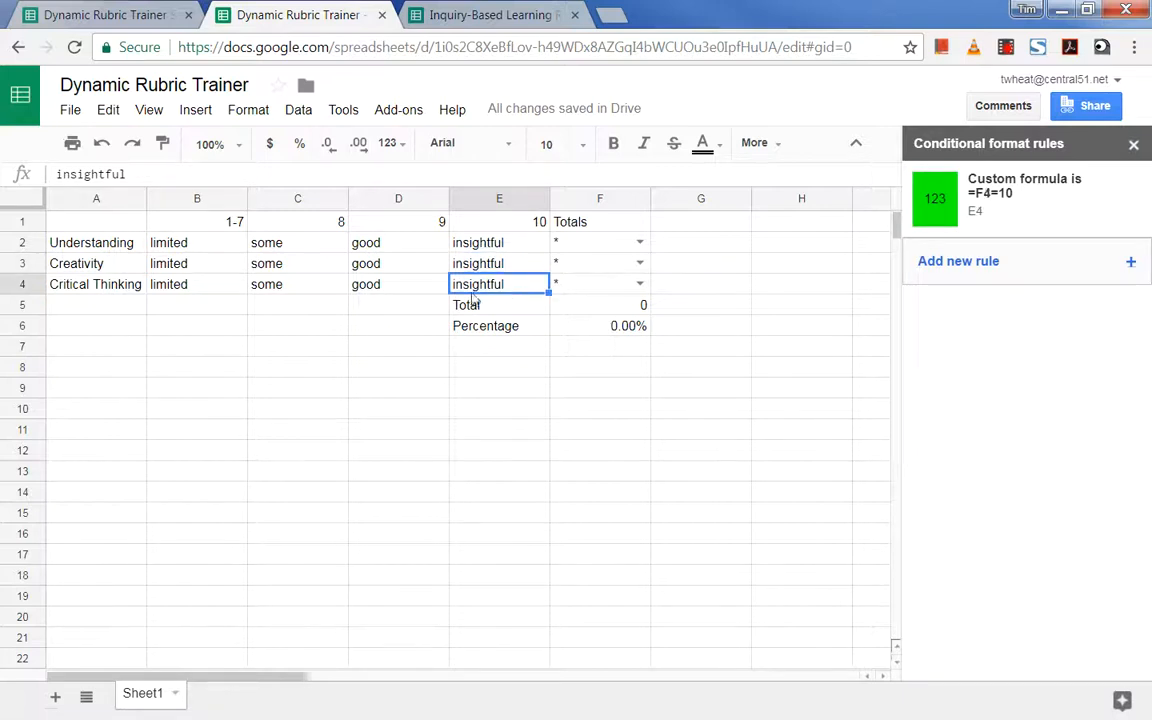
Compare the conditional format rules of the "good" descriptor cells D2 and D3
click(404, 267)
click(400, 243)
click(407, 270)
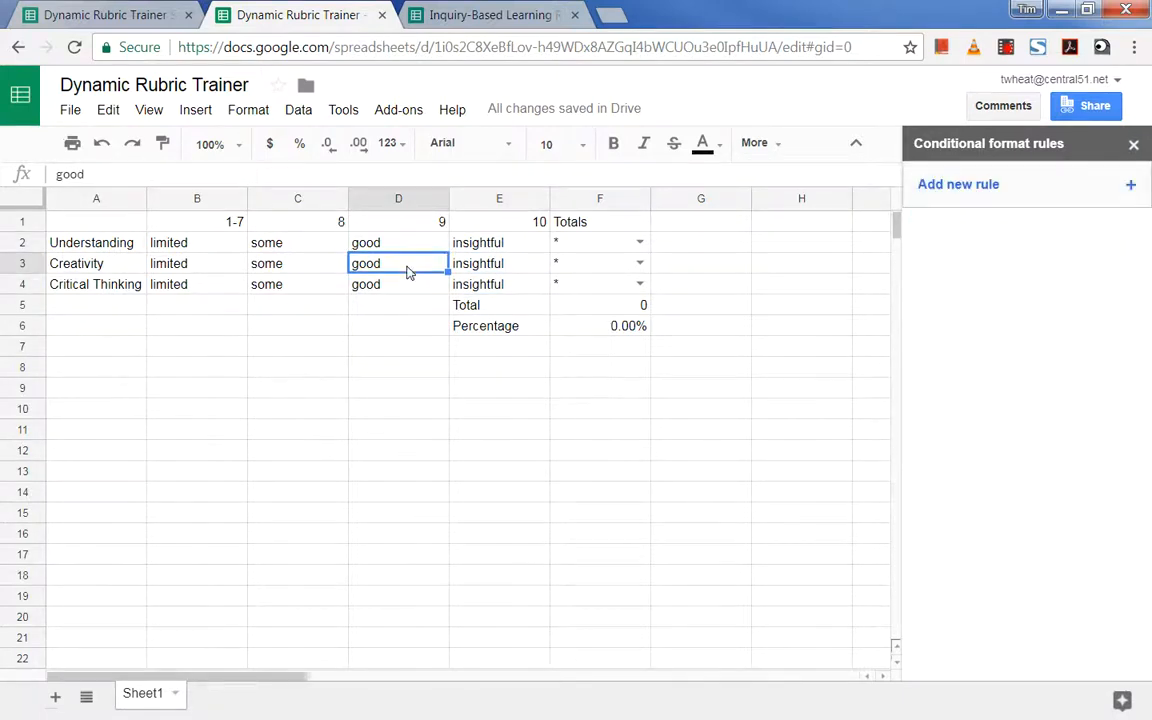
click(418, 250)
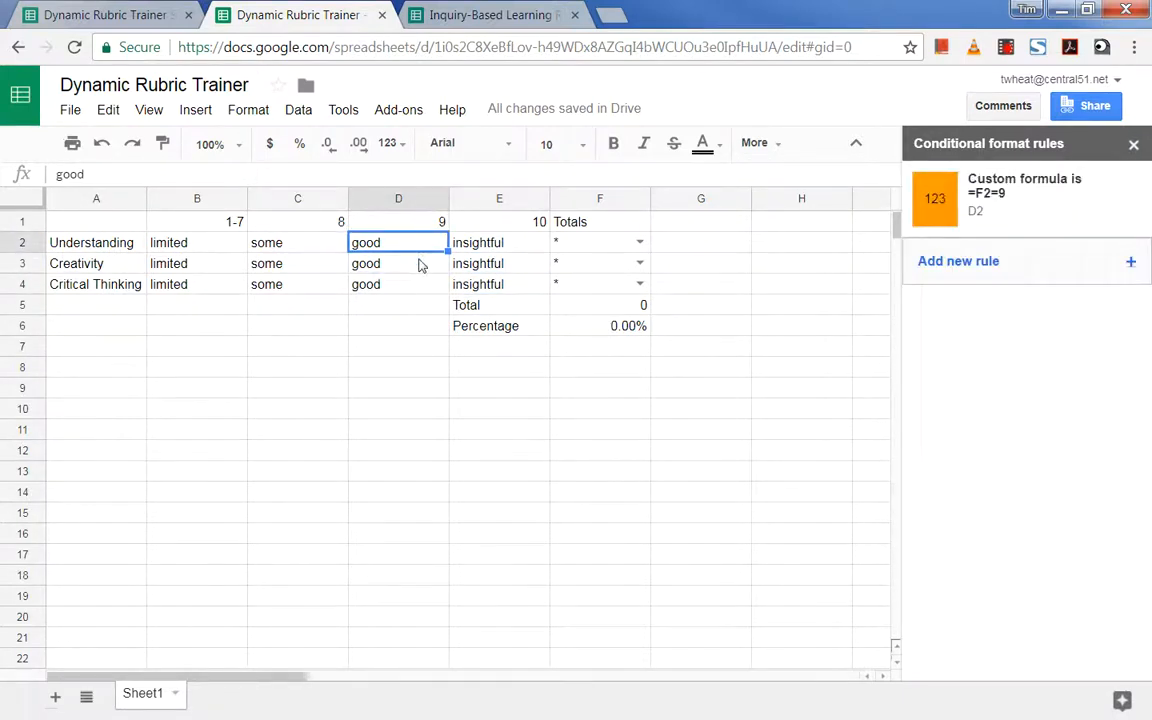
Start a conditional format rule for the Creativity descriptor "good" in D3 and give it an orange fill
click(420, 268)
right_click(420, 268)
scroll(540, 560, down, 3)
click(540, 675)
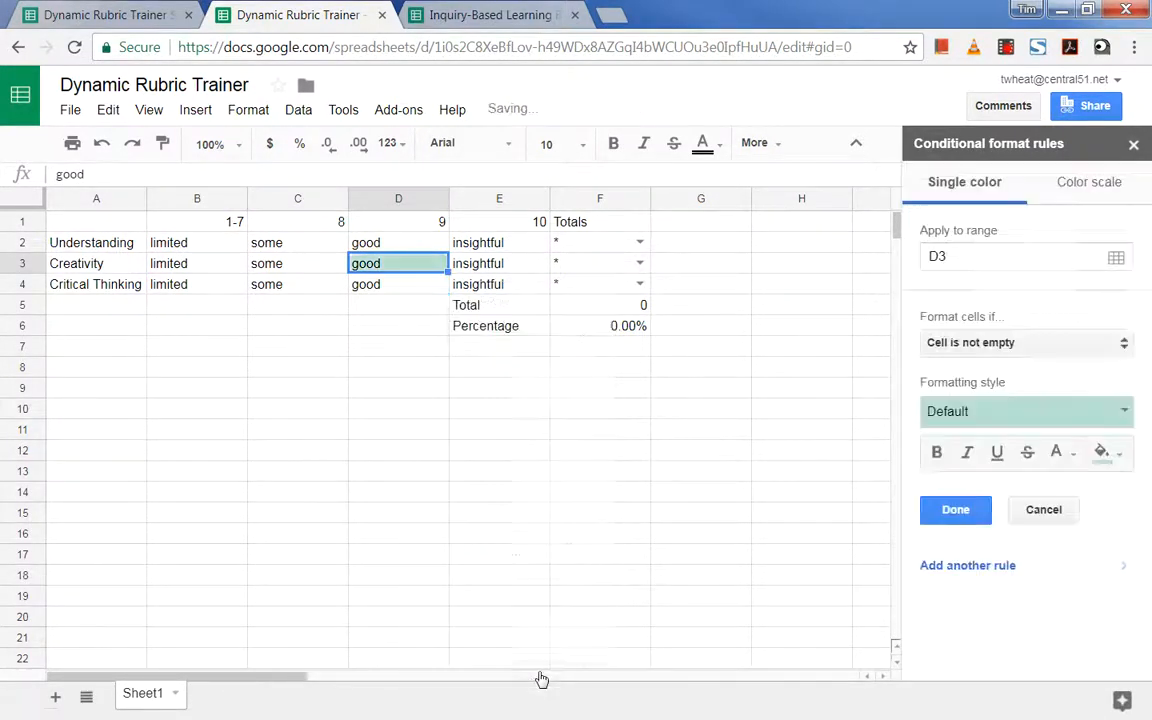
click(1115, 451)
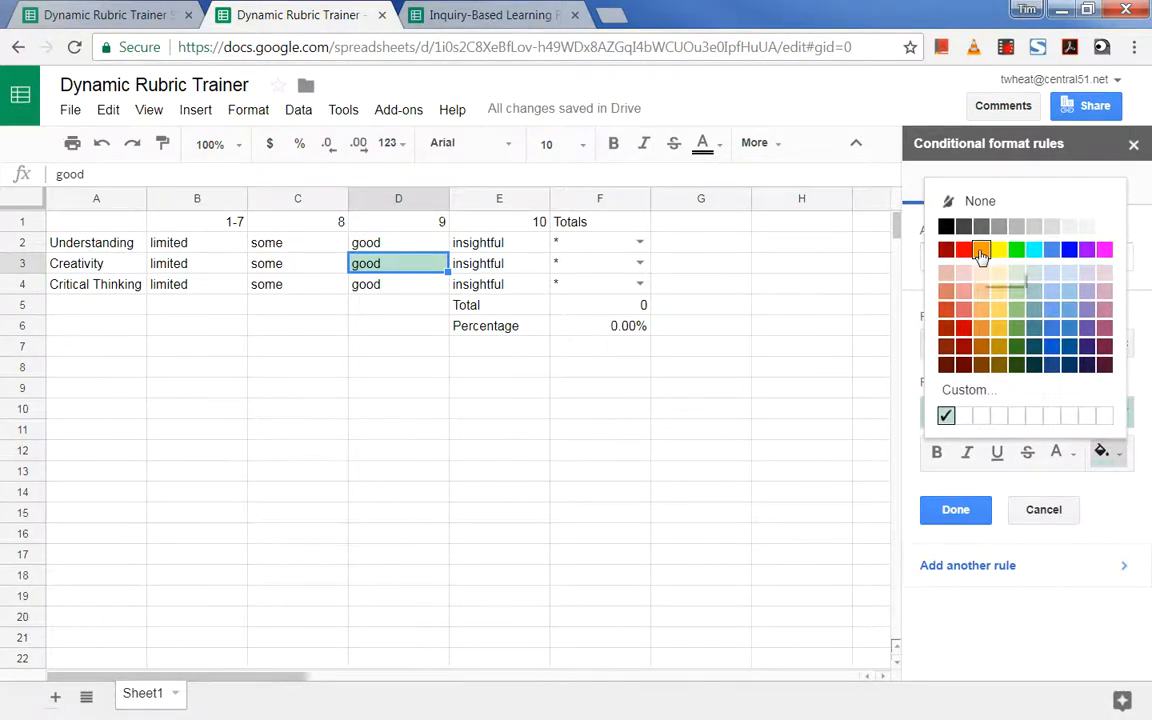
click(981, 250)
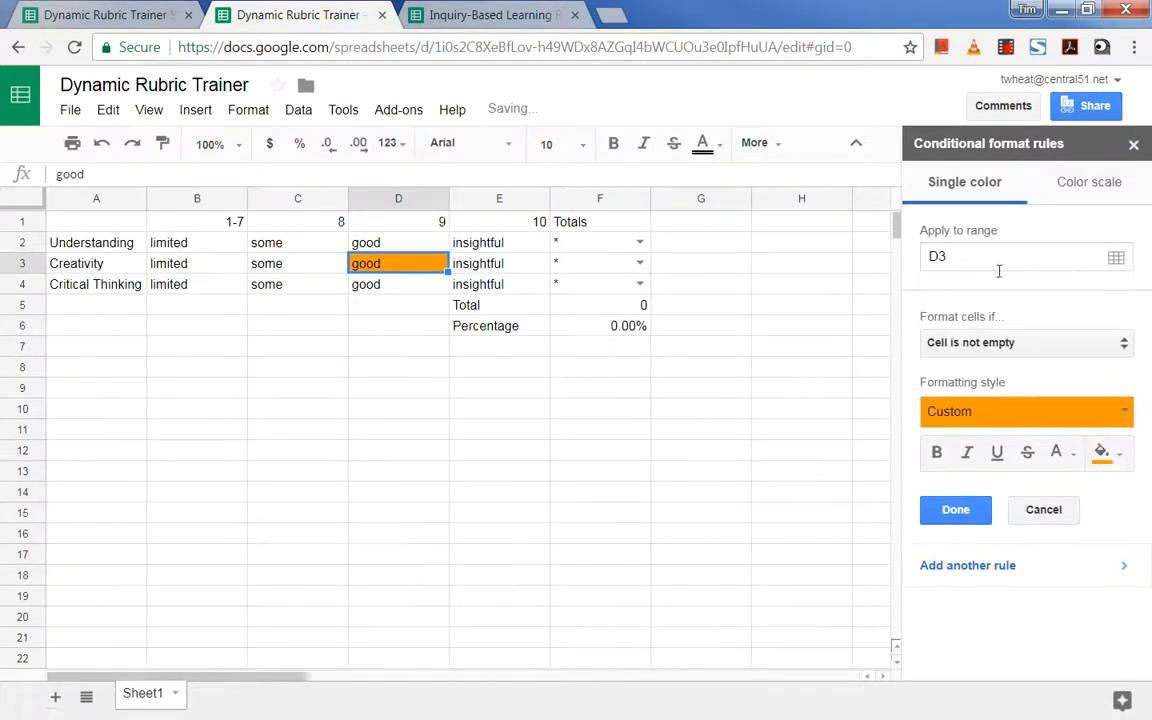
Set the D3 rule's condition to the custom formula =F3=9 and save the rule
click(1122, 346)
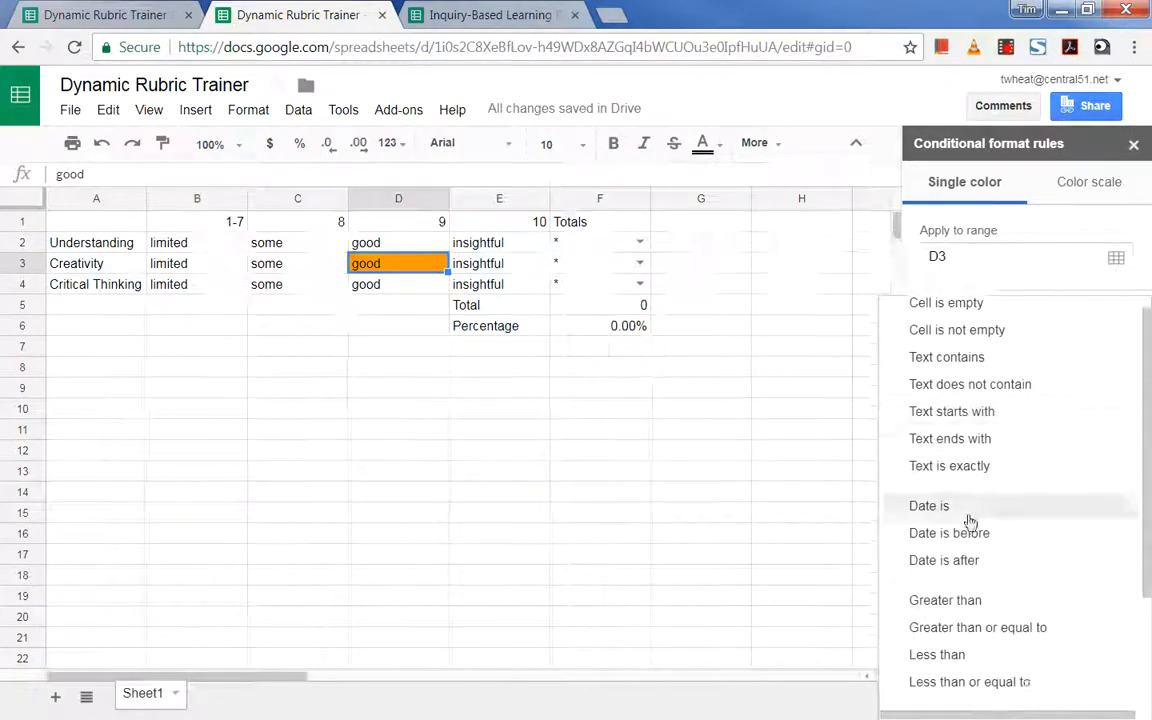
scroll(967, 512, down, 2)
click(985, 684)
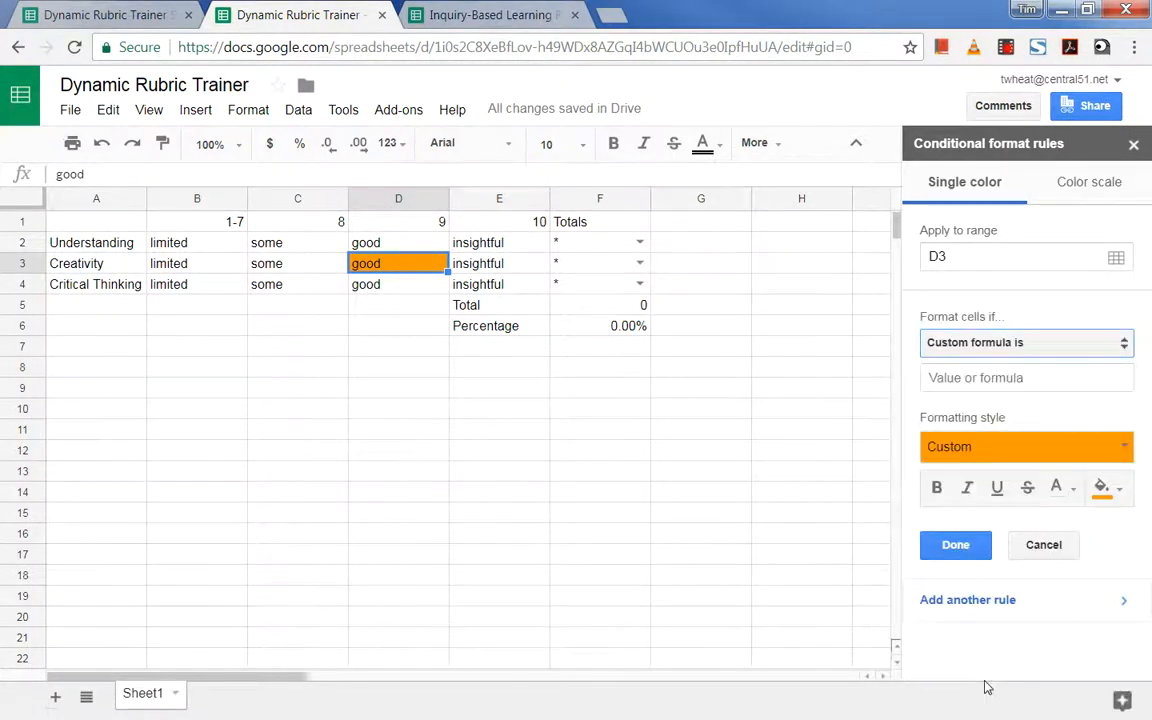
click(1020, 378)
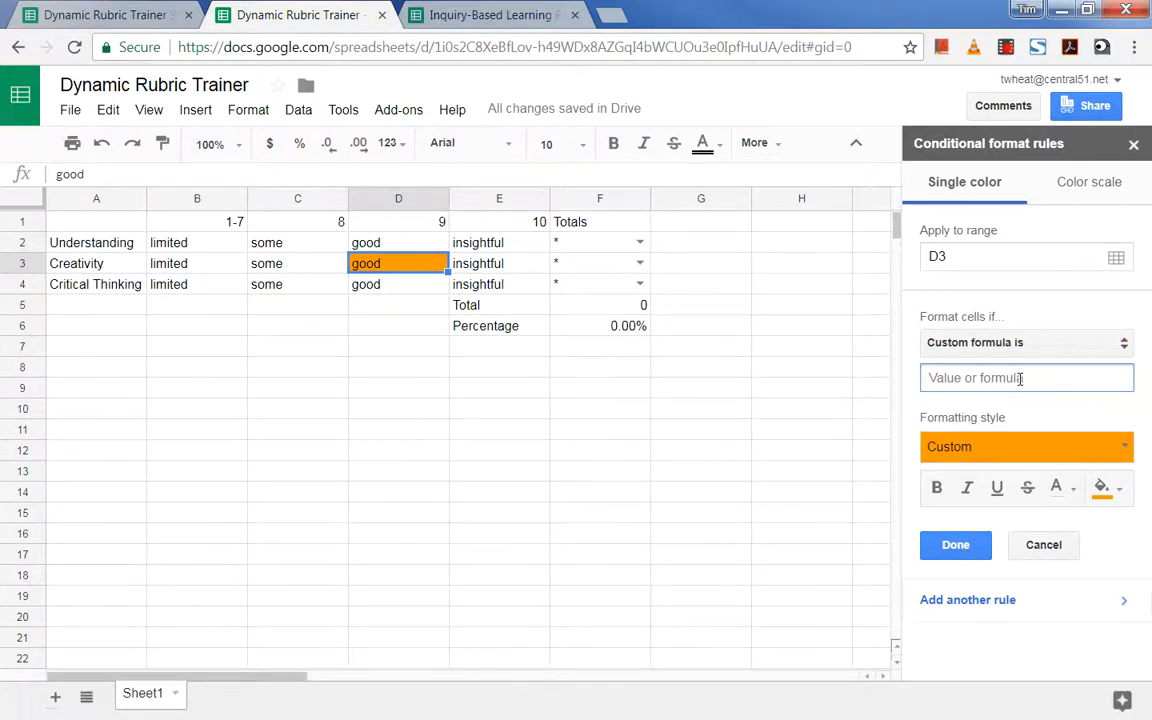
text(=)
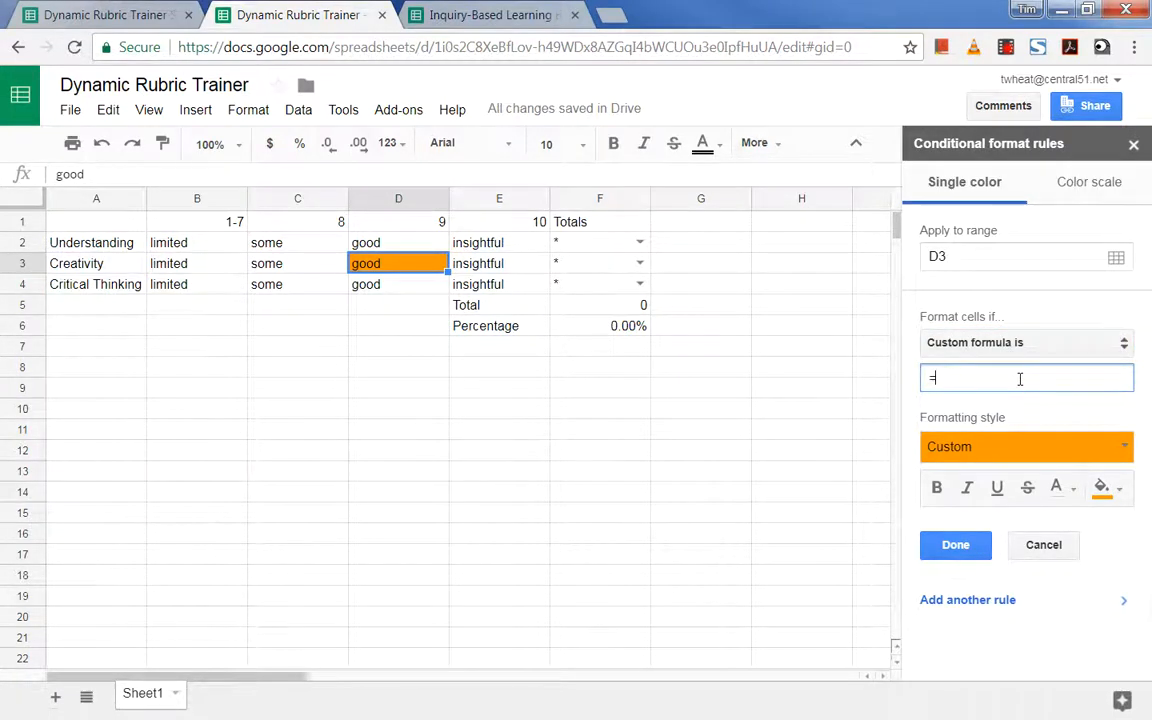
text(F3=)
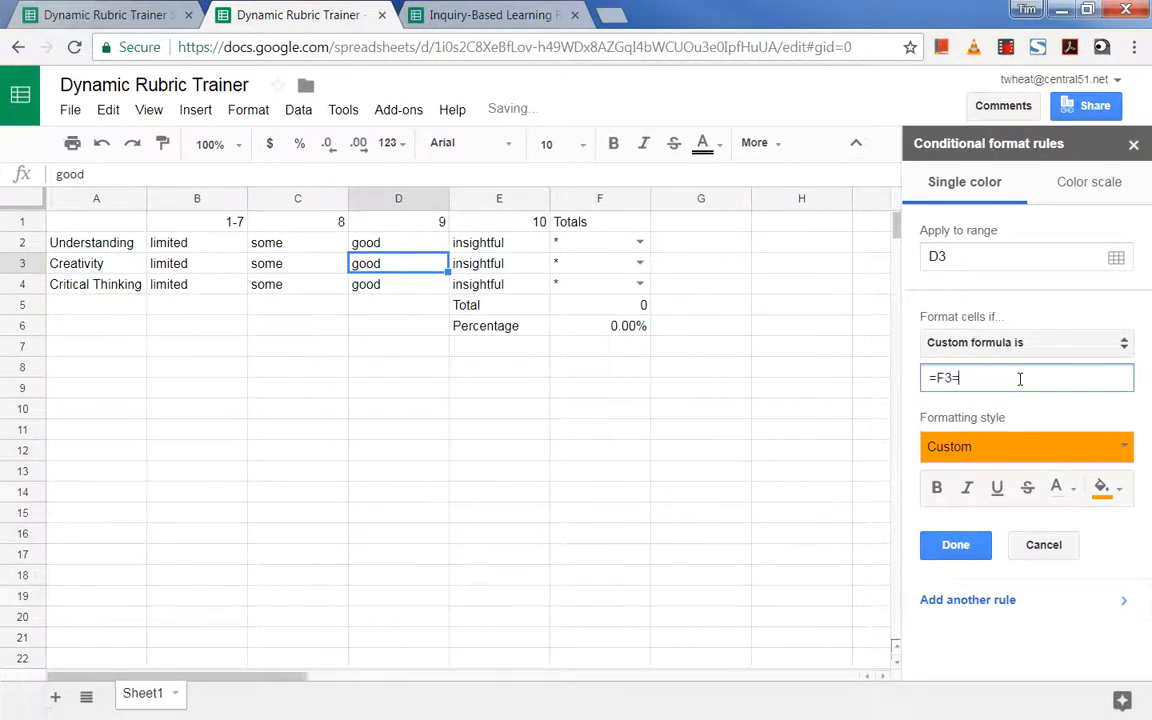
text(9)
click(953, 545)
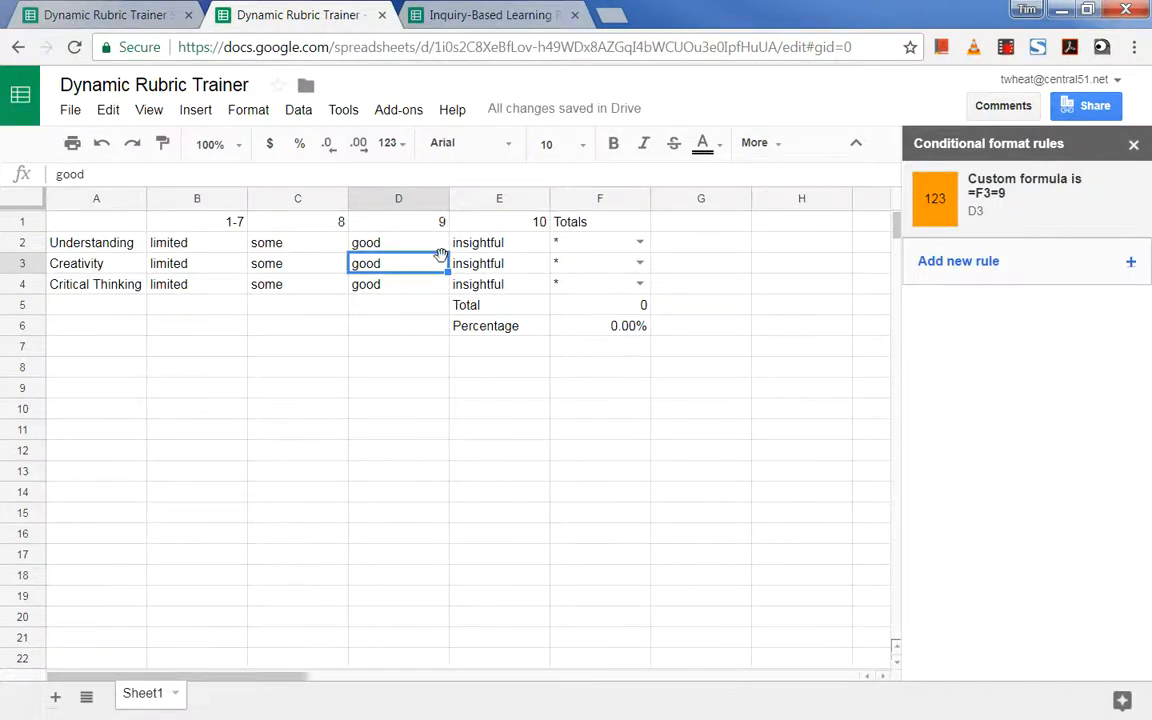
Test the Creativity row by choosing scores 9 and 8 in F3, and reset the cell to *
click(640, 263)
click(567, 545)
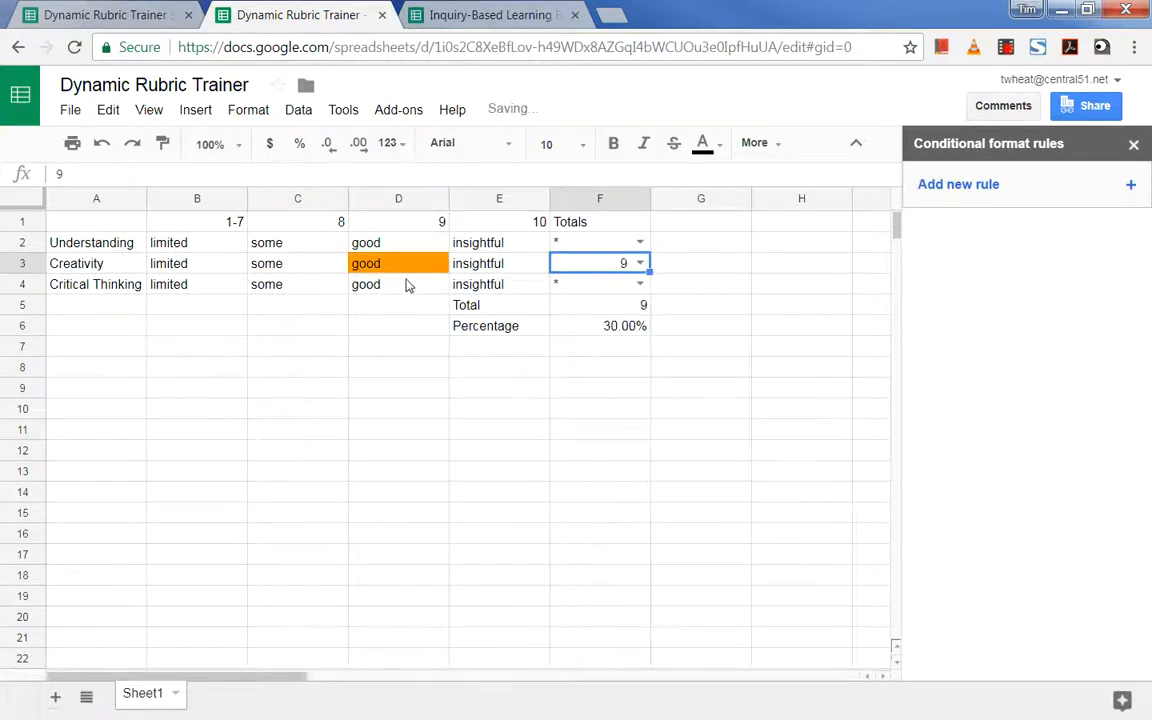
click(640, 263)
click(545, 495)
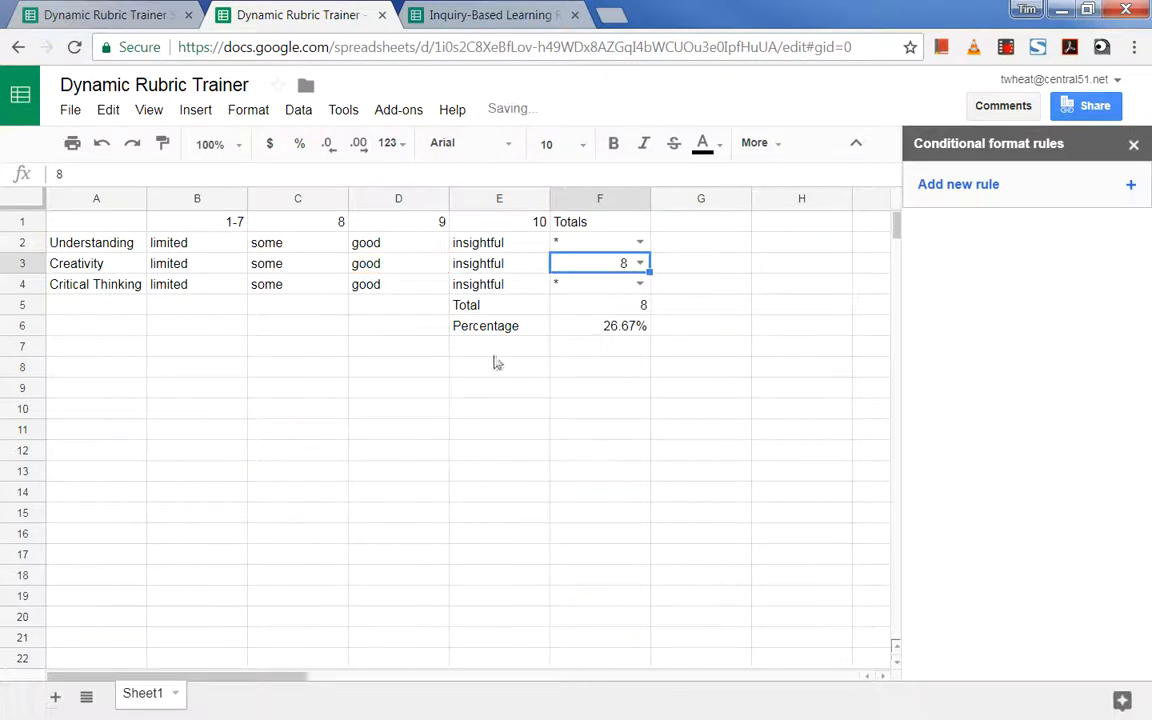
click(320, 260)
click(643, 263)
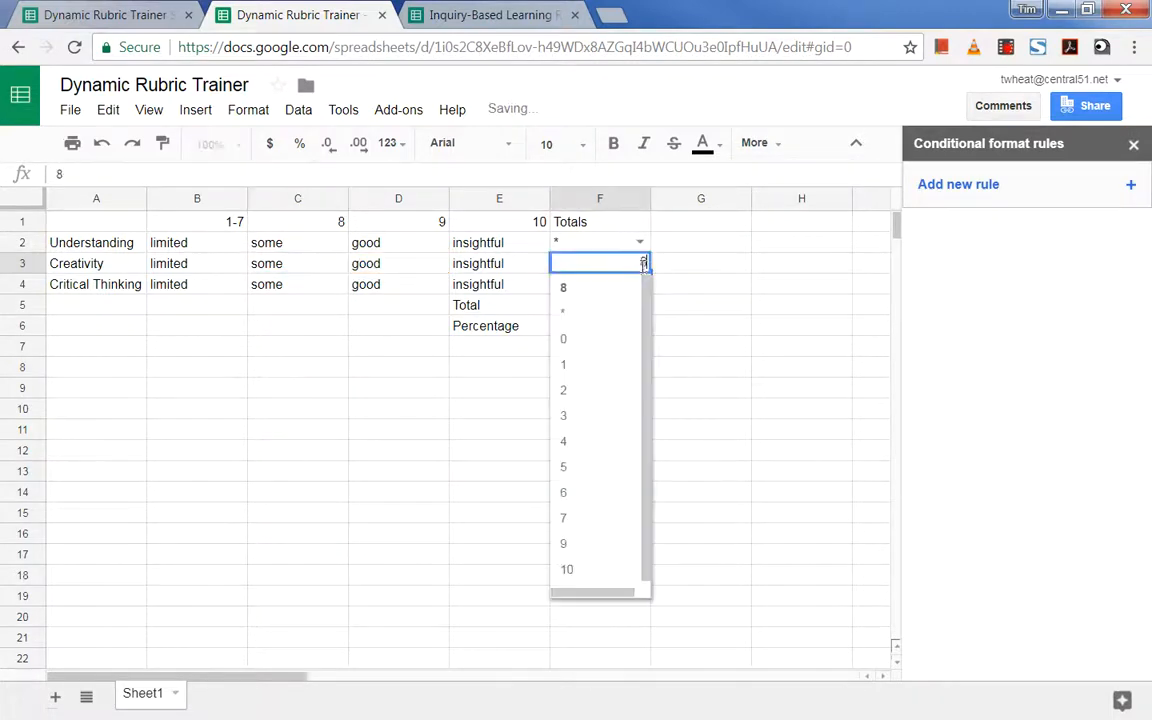
click(585, 308)
Open the conditional format rule of the Understanding descriptor "limited" in B2 and read its custom formula
click(641, 243)
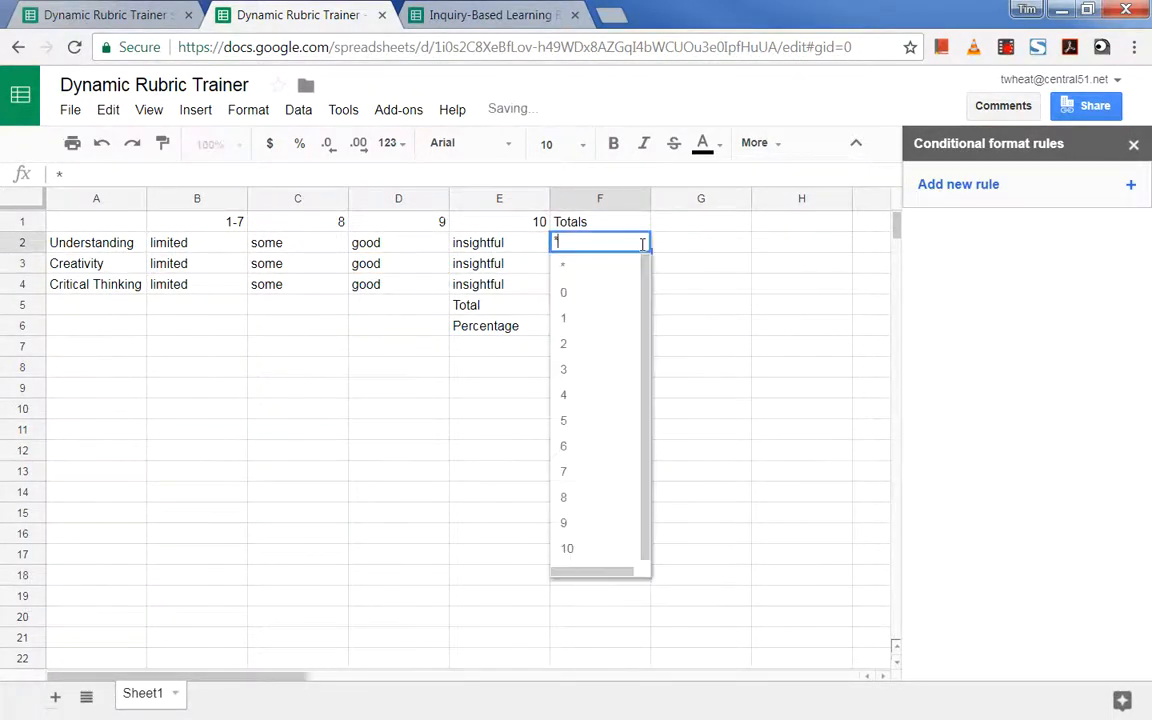
click(656, 244)
click(208, 248)
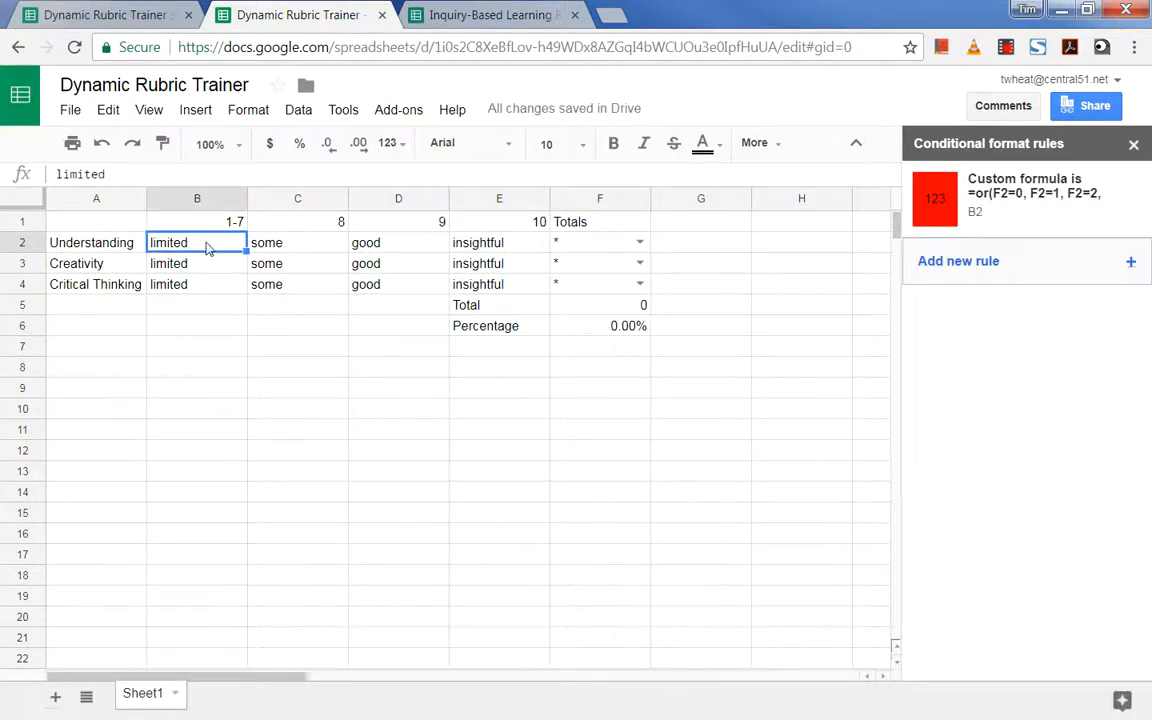
click(1051, 214)
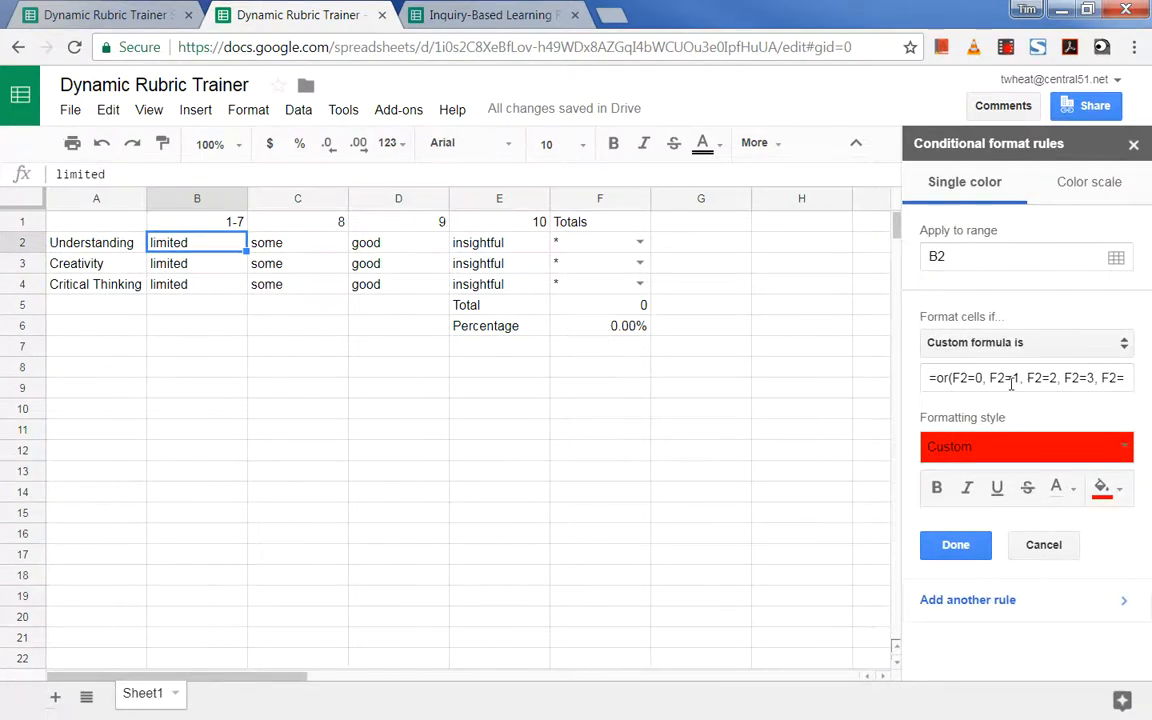
Close the B2 rule, then start a conditional format rule for the Creativity descriptor "limited" in B3 with a red fill
click(215, 268)
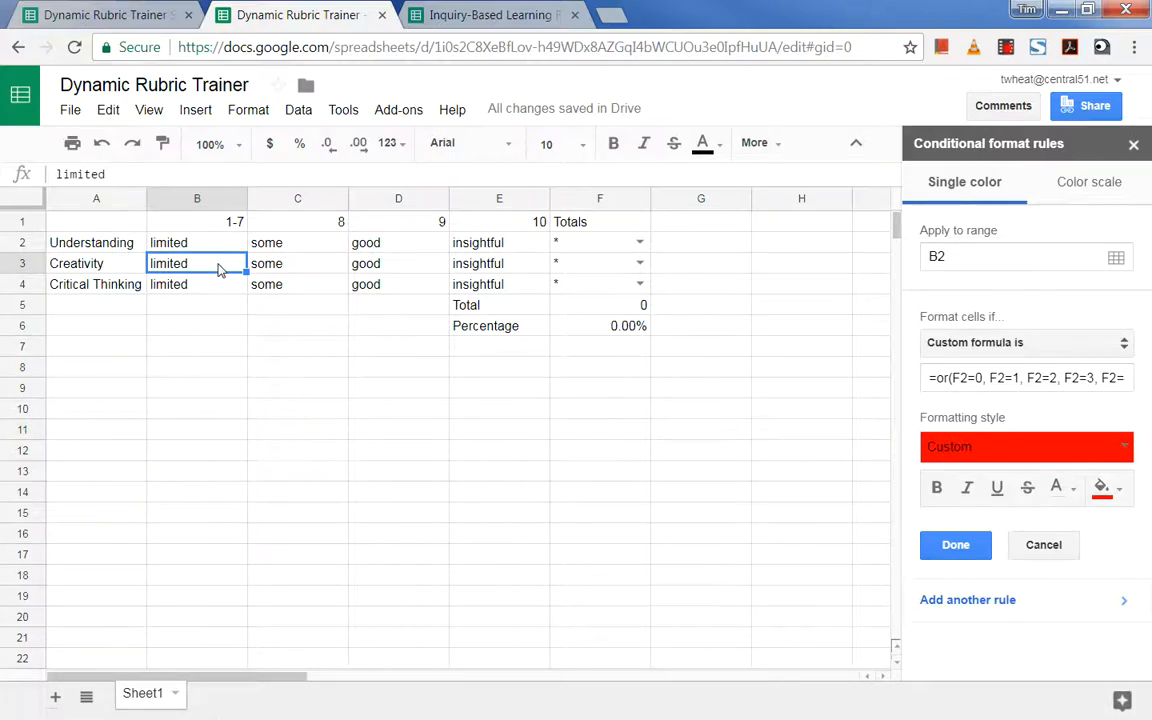
right_click(219, 270)
scroll(340, 680, down, 3)
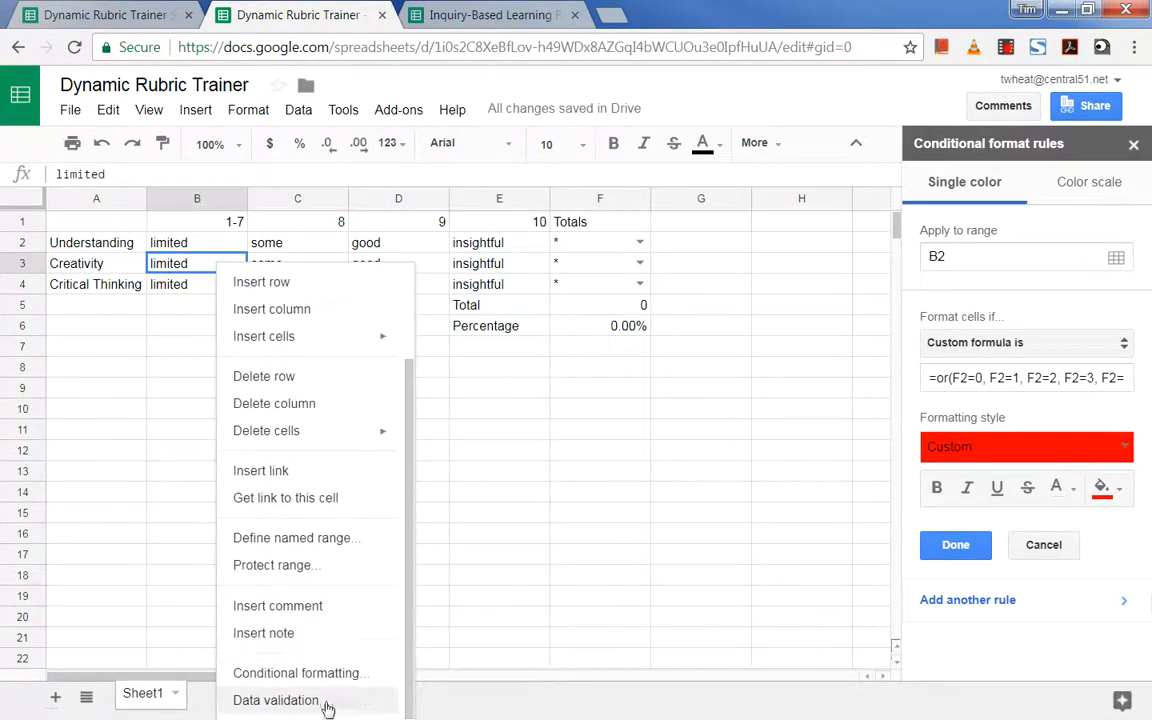
click(320, 679)
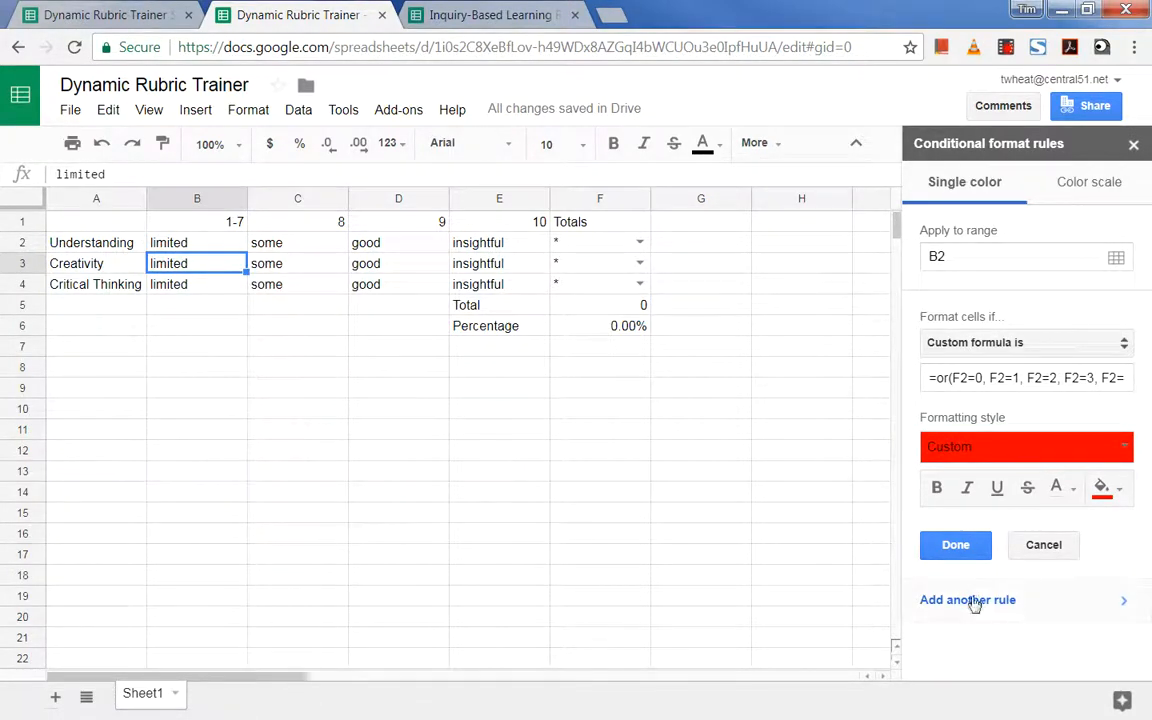
click(976, 550)
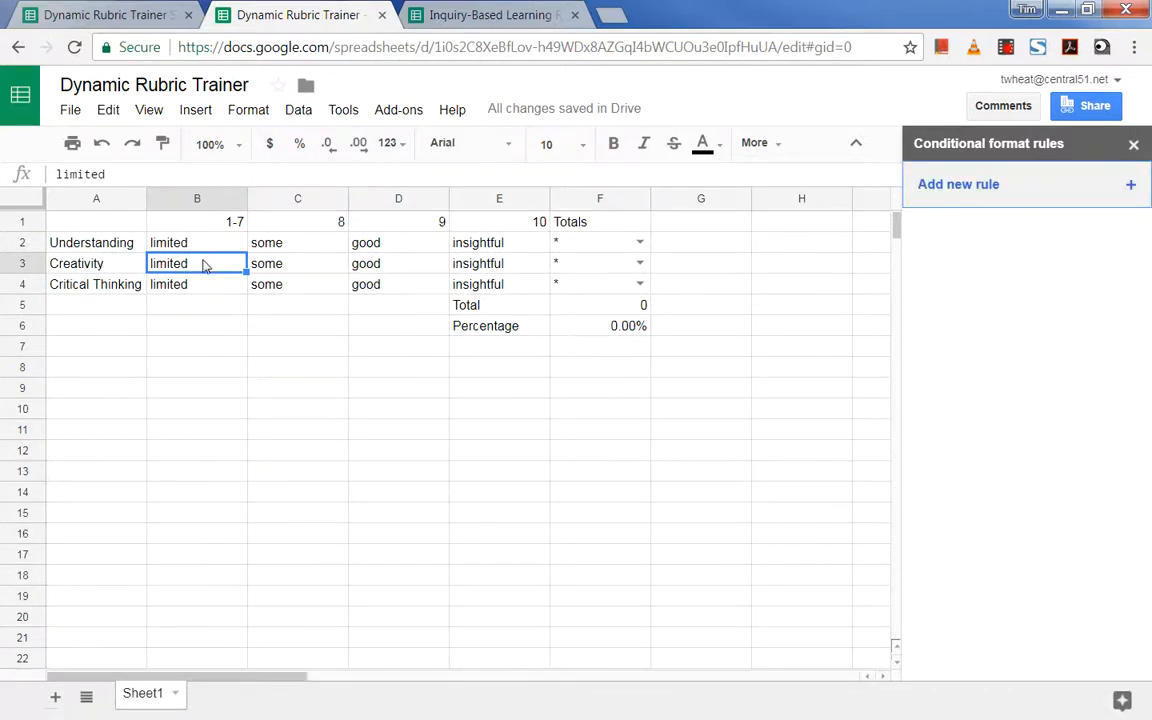
right_click(203, 265)
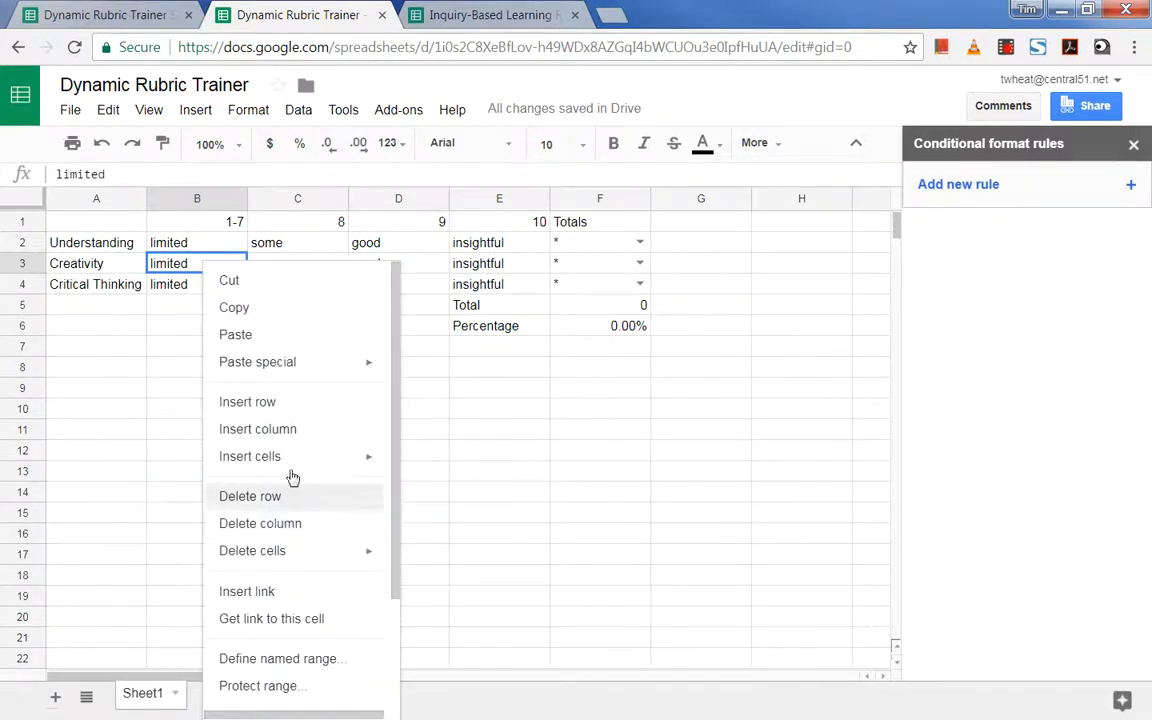
click(177, 269)
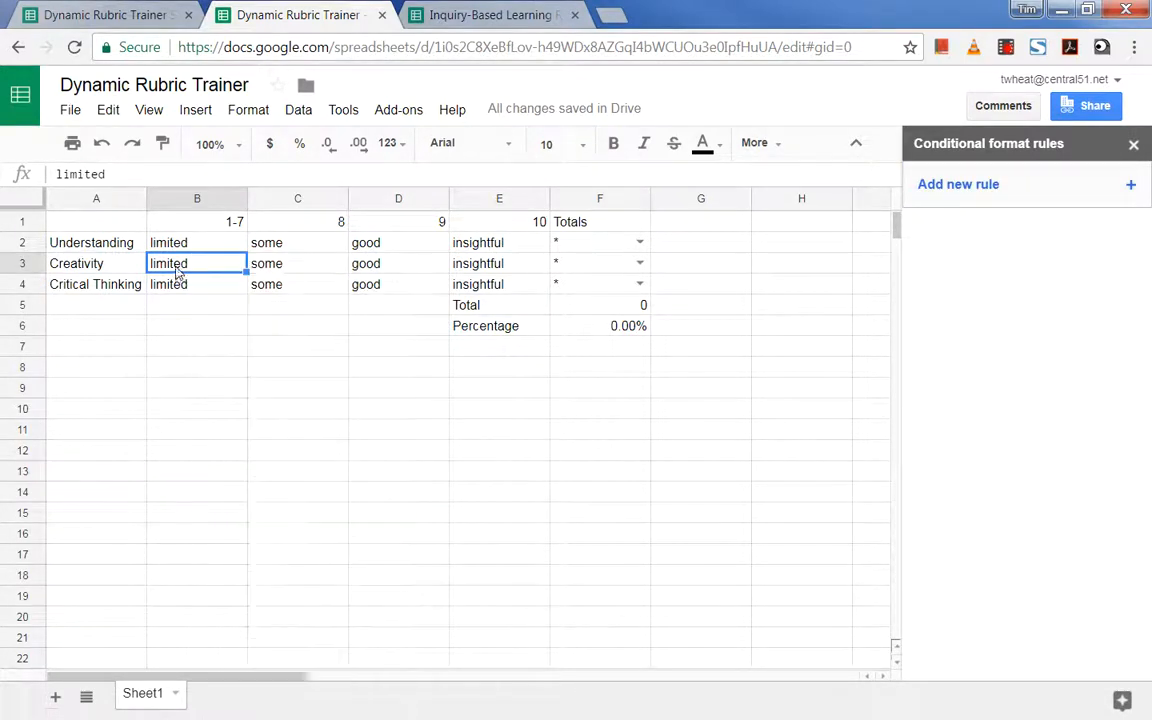
click(984, 193)
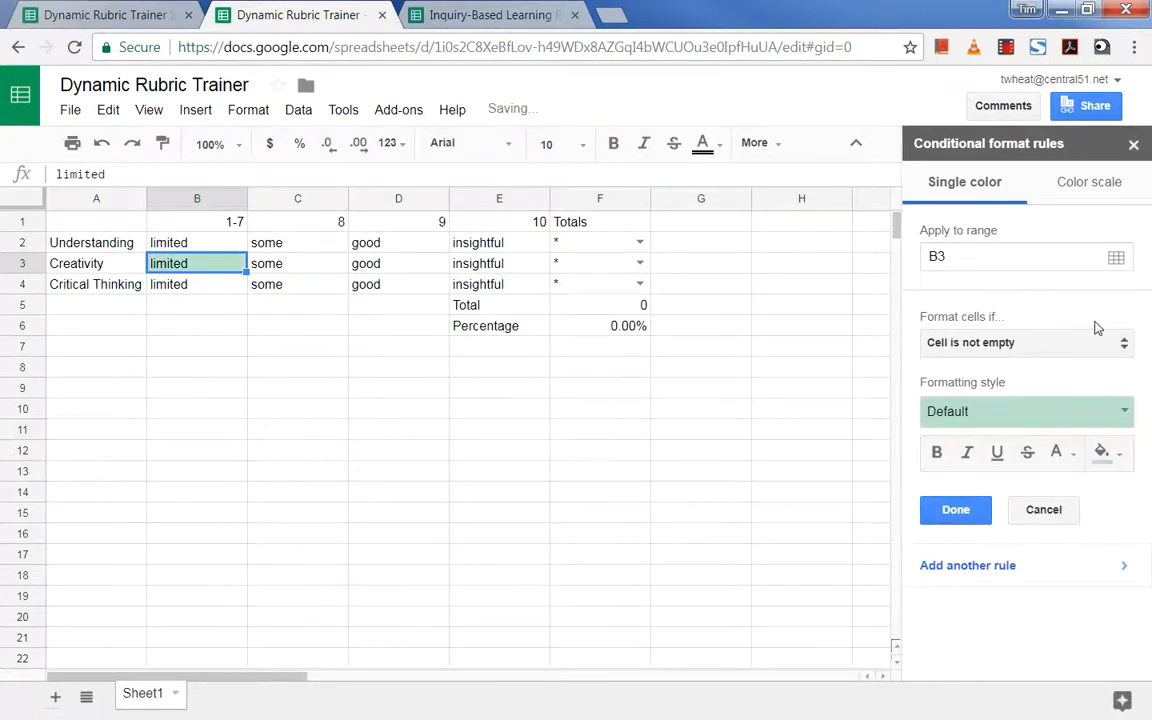
click(1120, 455)
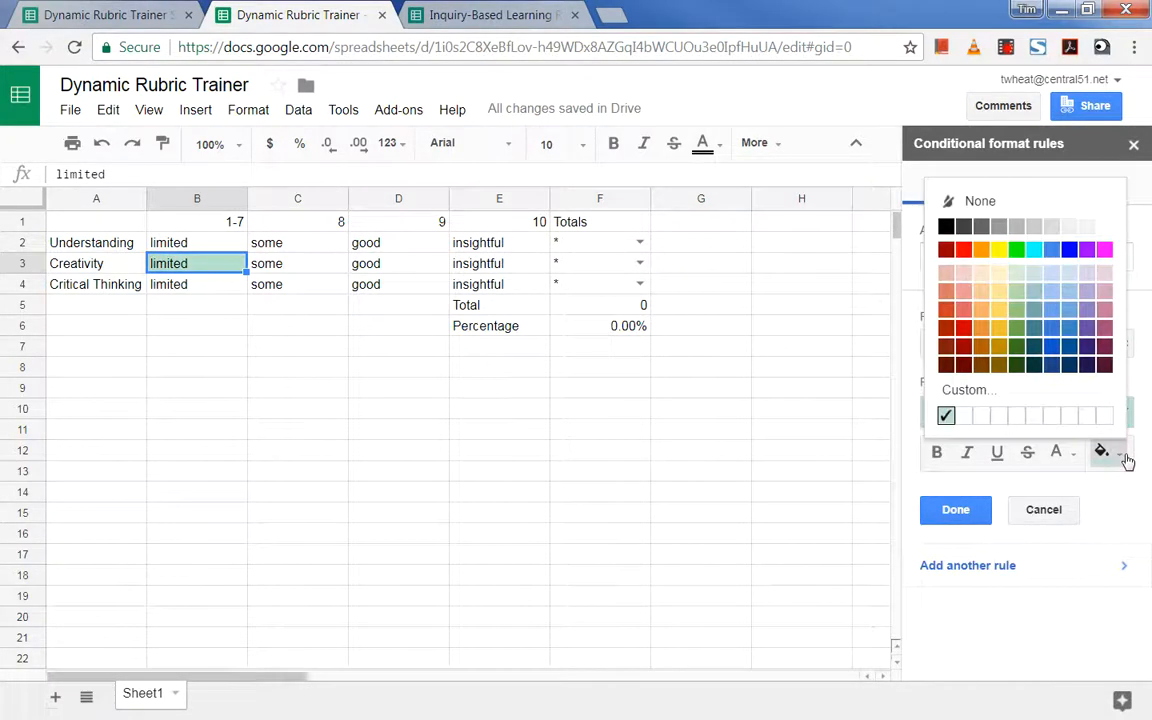
click(963, 249)
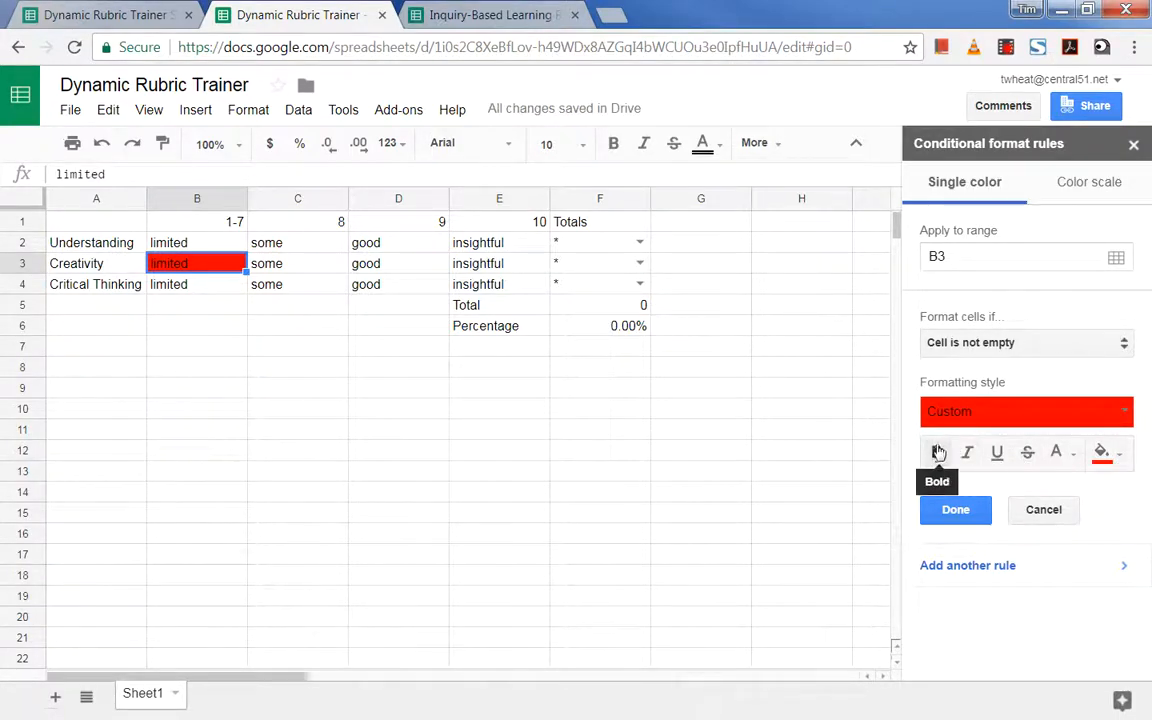
Set the B3 rule's condition to the custom formula =or (f3=0,f3=1,f3=2,f3=3,f3=4,f3=5,f3=6,f3=7), save it and close the rules
click(1124, 342)
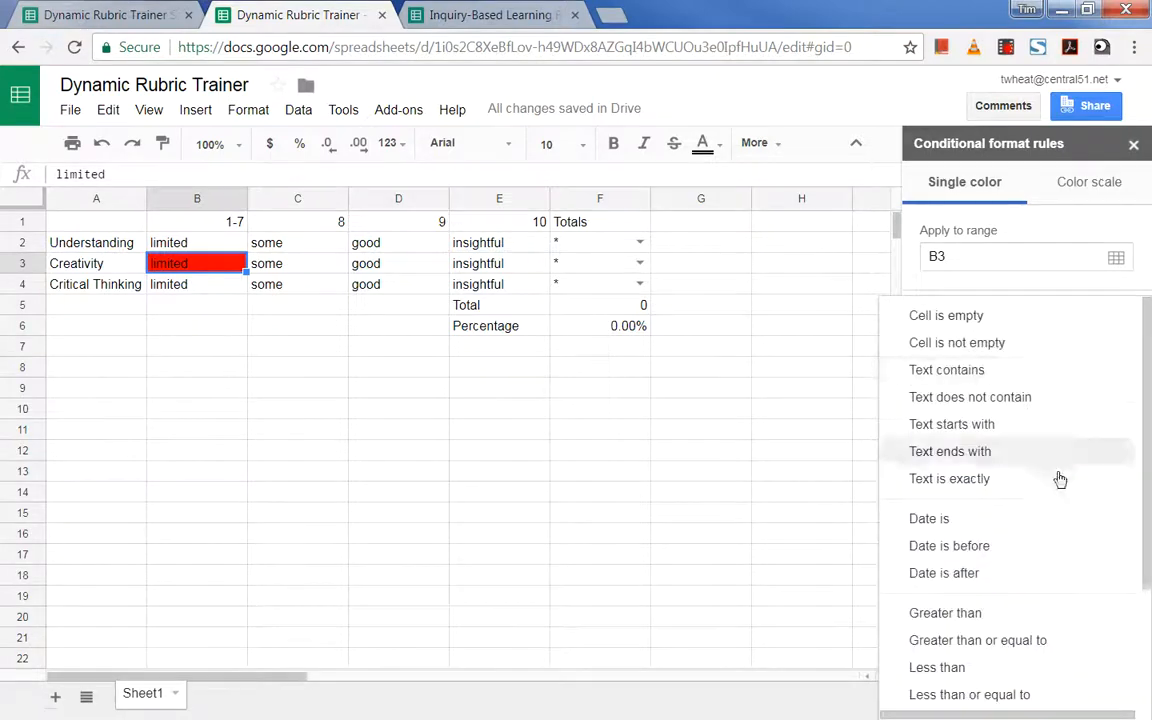
scroll(1010, 500, down, 3)
click(1006, 684)
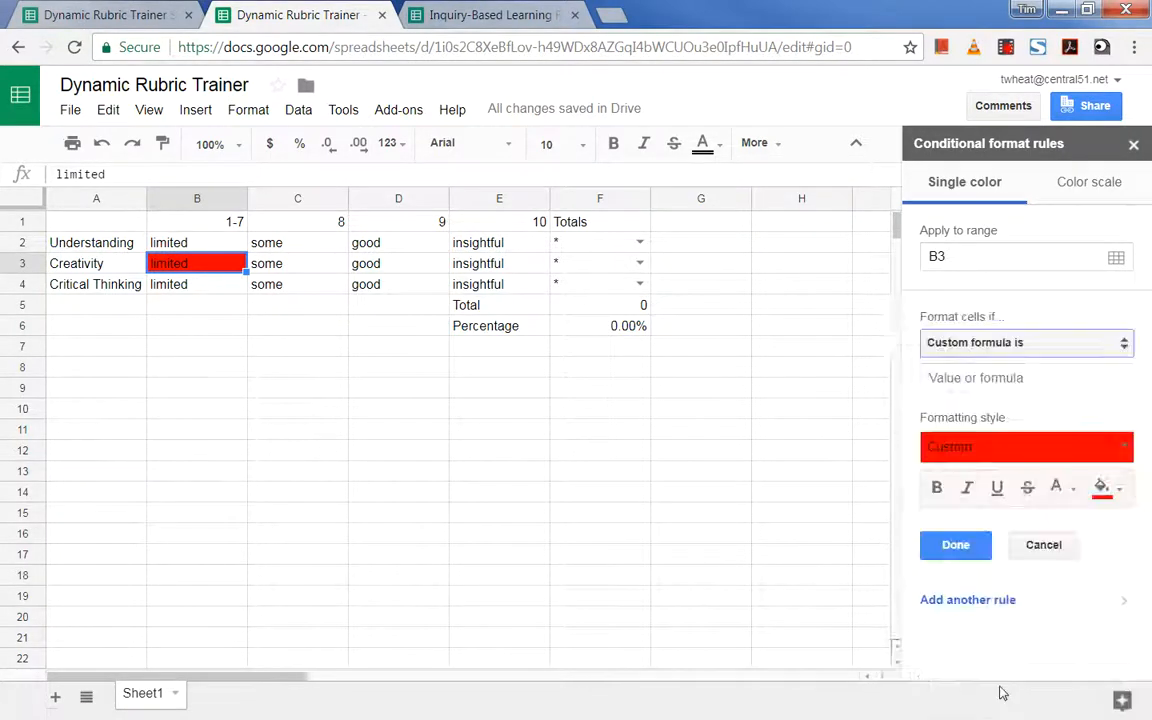
click(992, 379)
text(=)
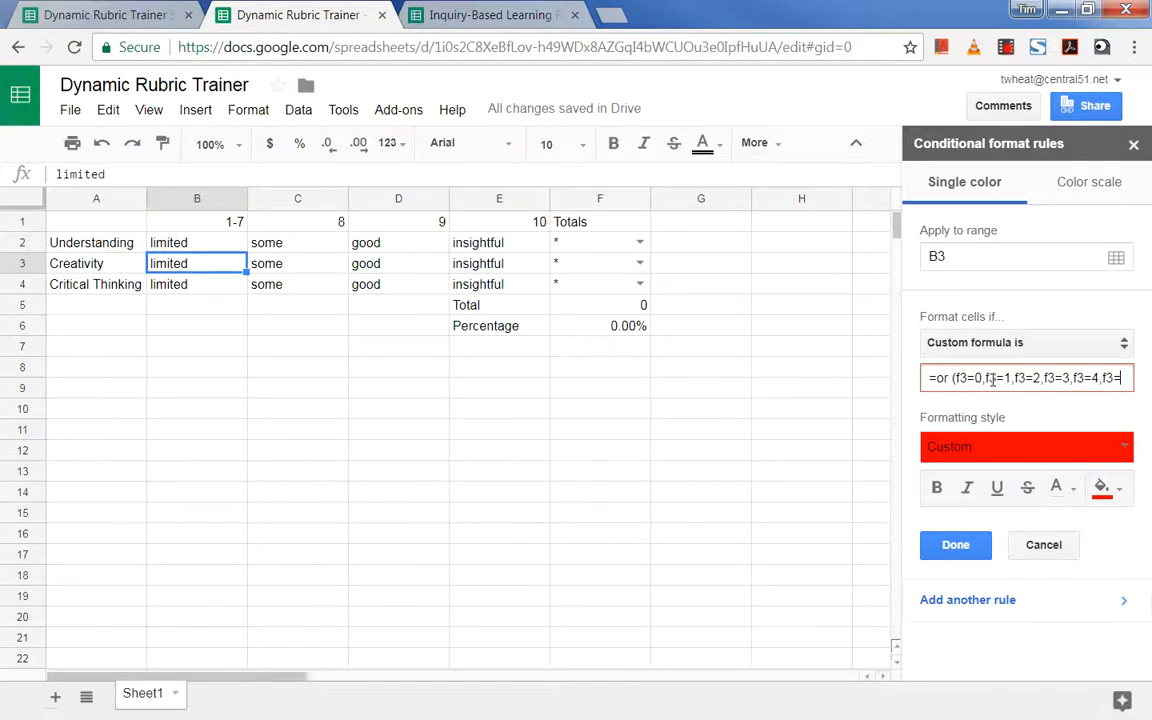
text(5,f)
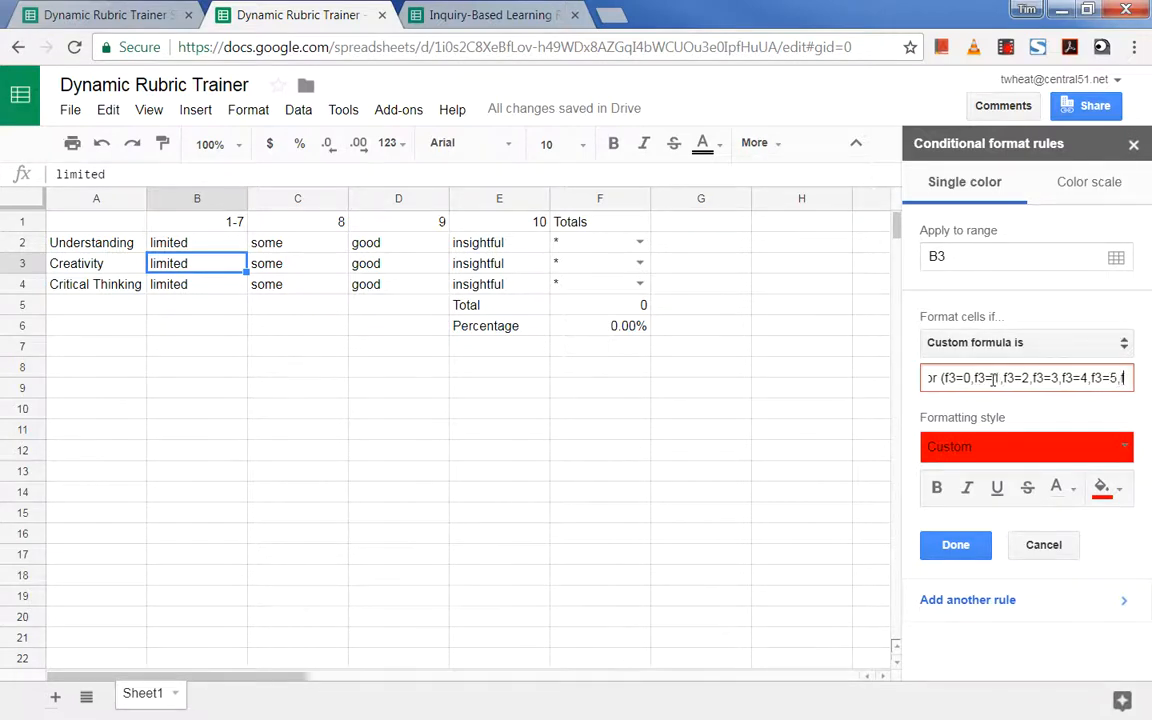
text(3=6)
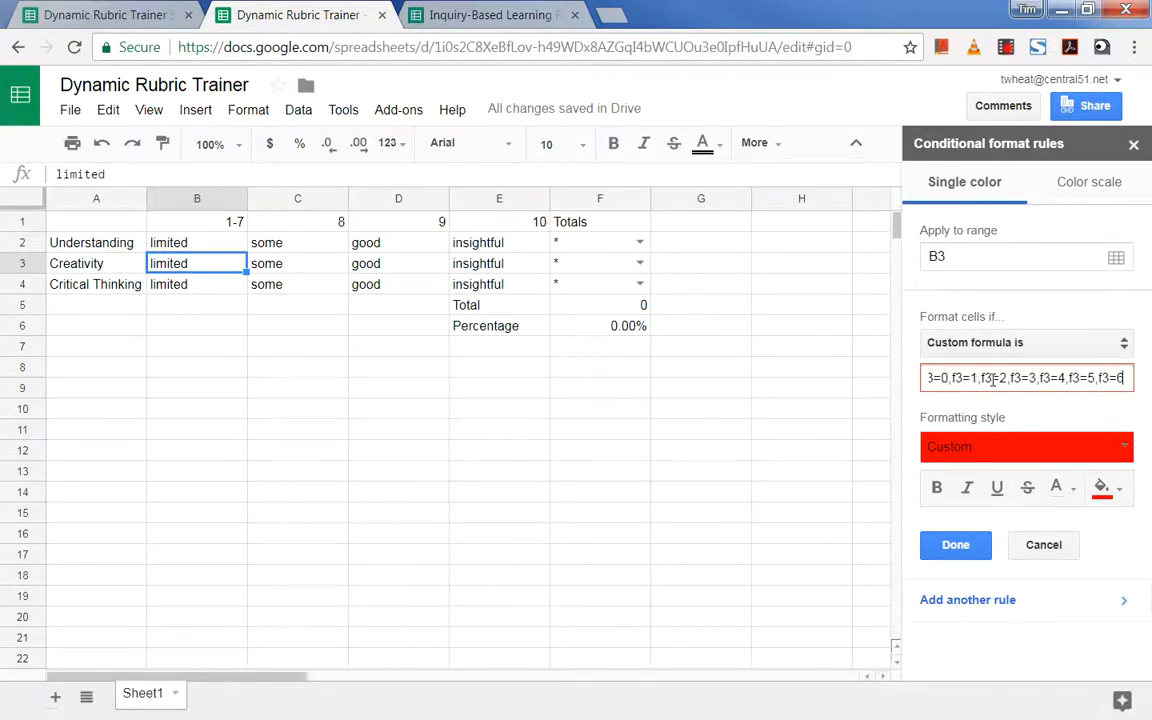
text(,f3=7)
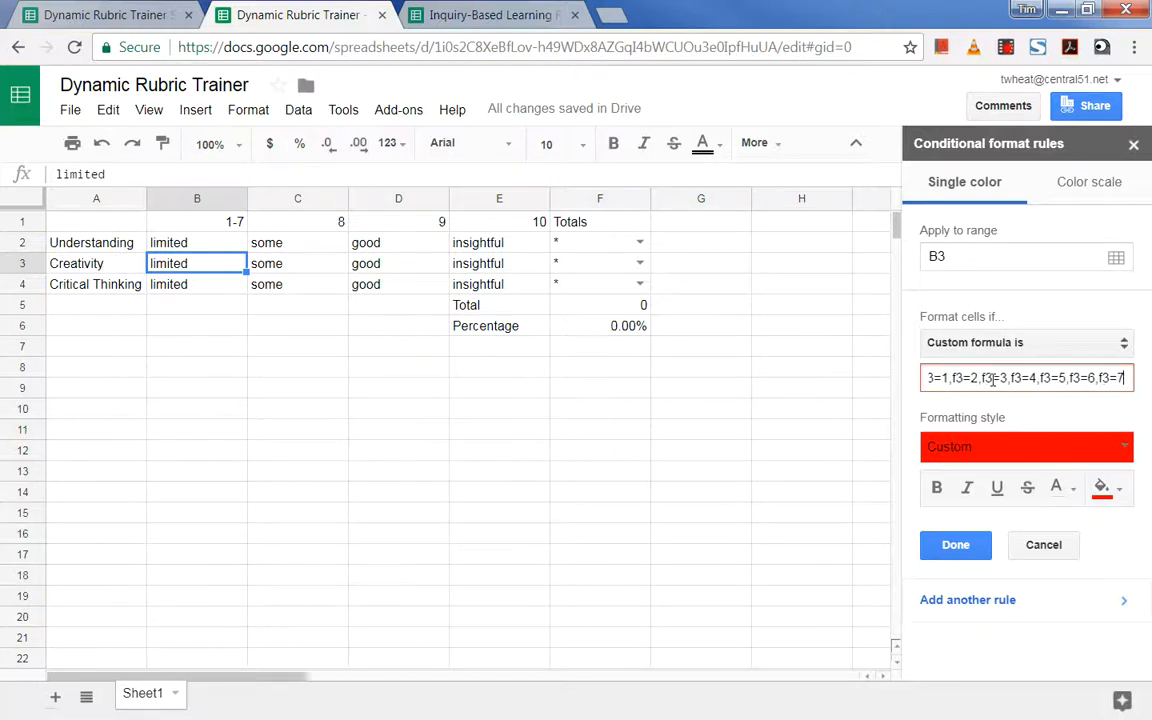
text())
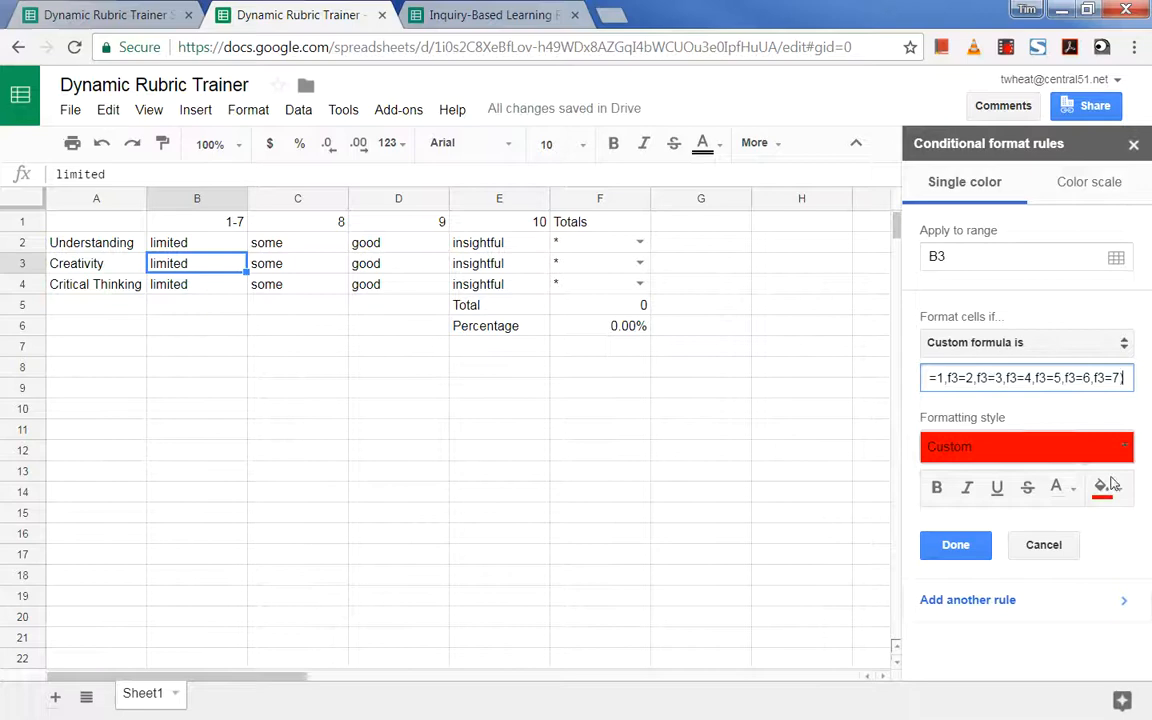
click(965, 549)
click(1136, 146)
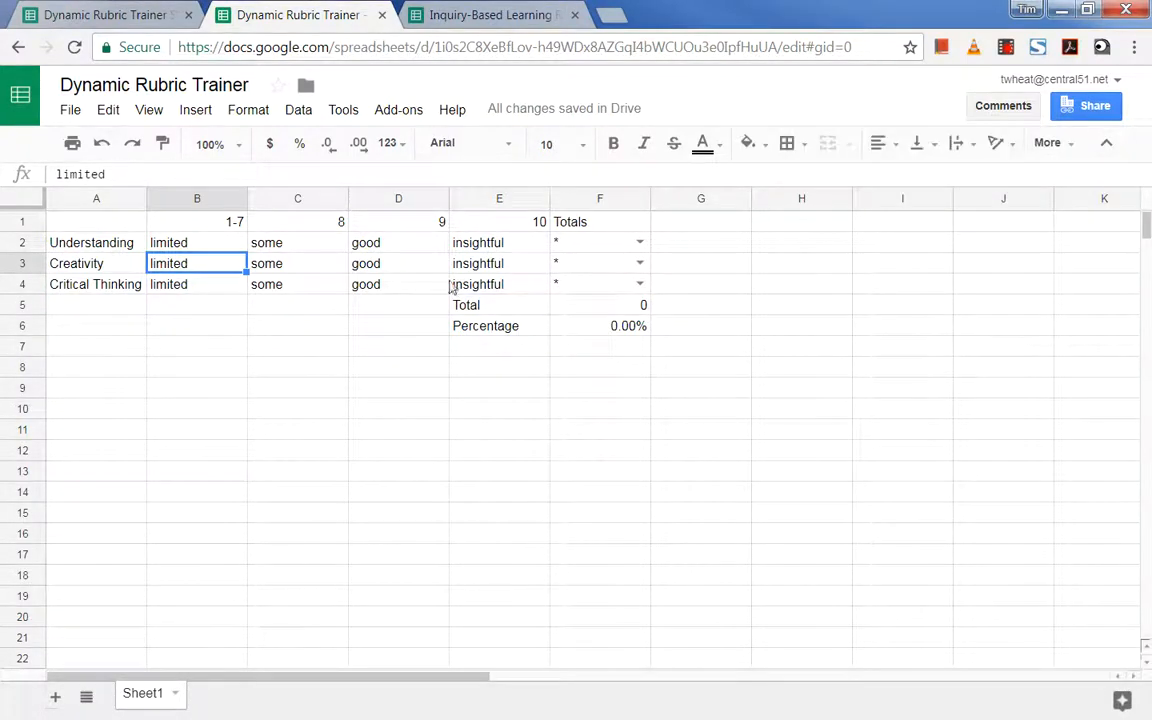
Test the Creativity row by choosing scores 2 and 8 in F3, and finish with a score of 9
click(640, 263)
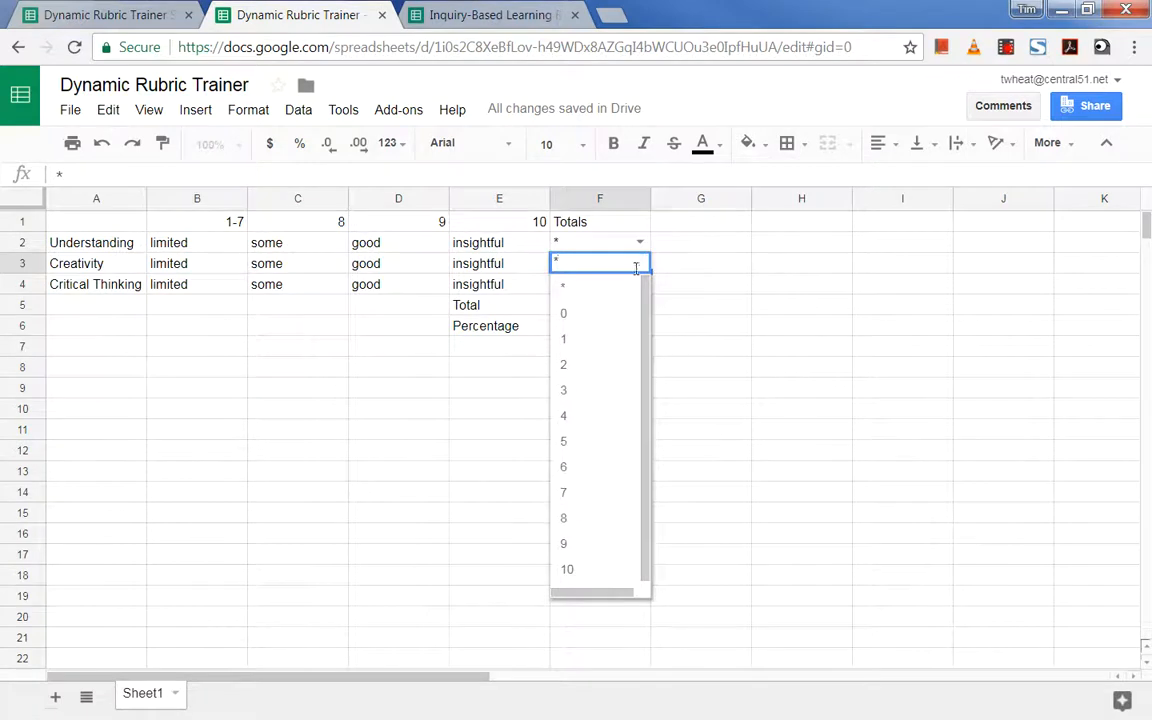
click(572, 367)
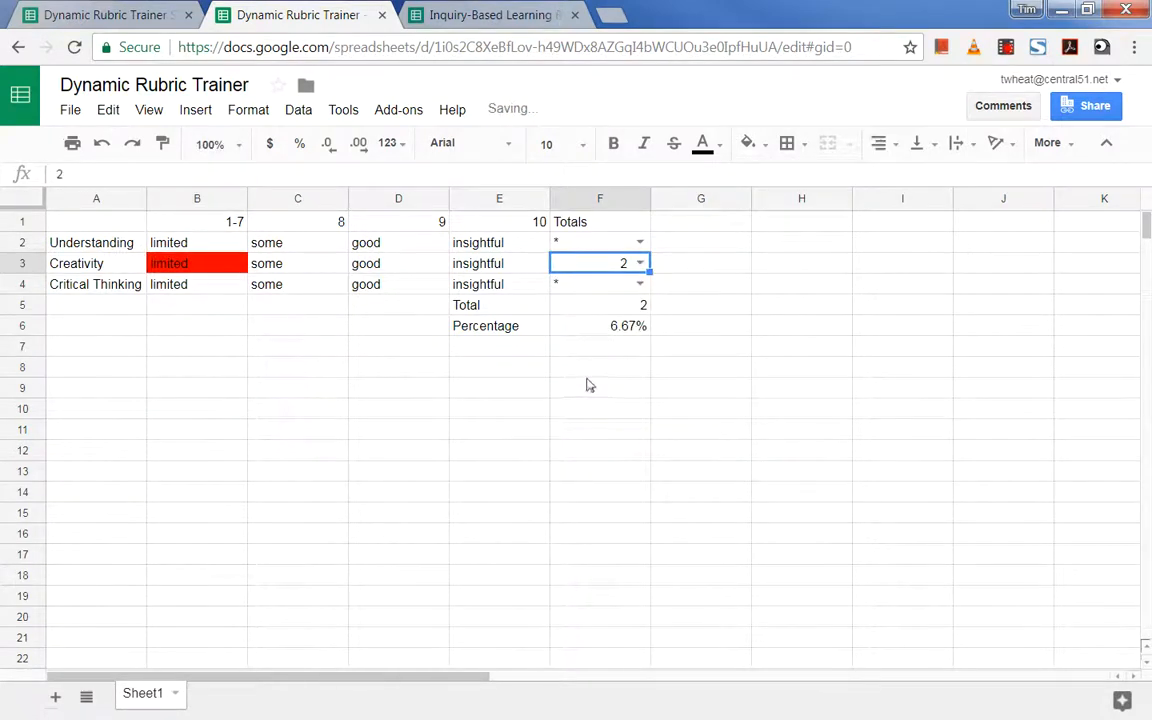
click(640, 264)
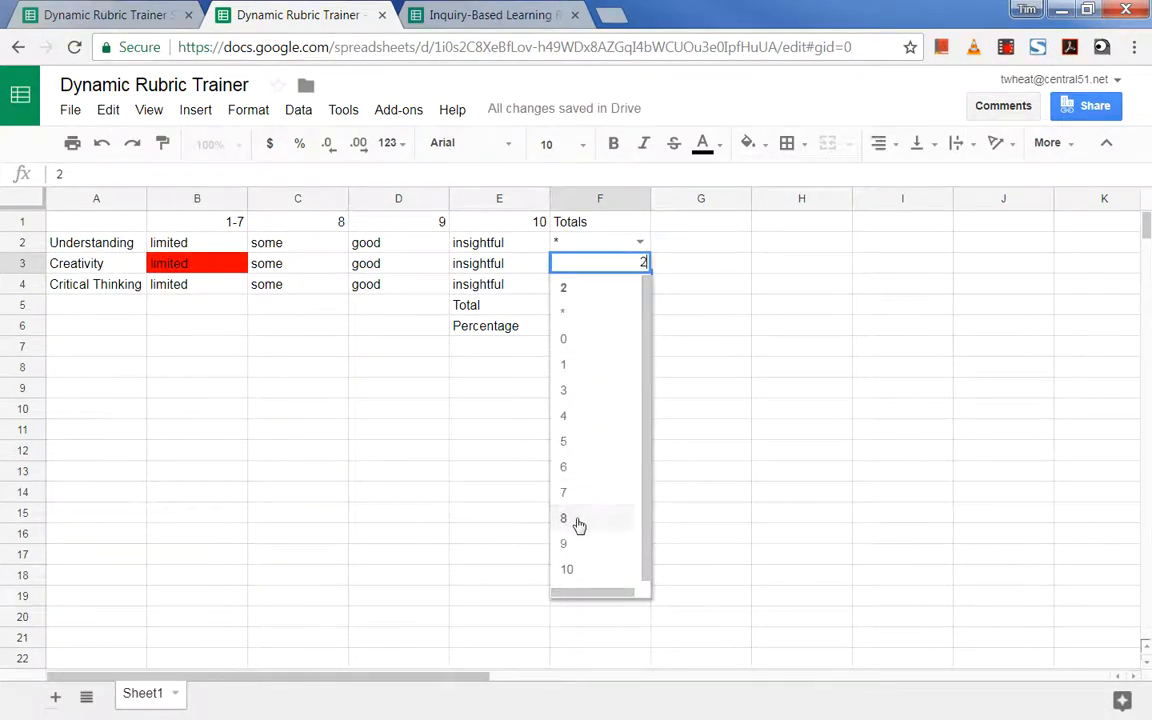
click(578, 520)
click(640, 263)
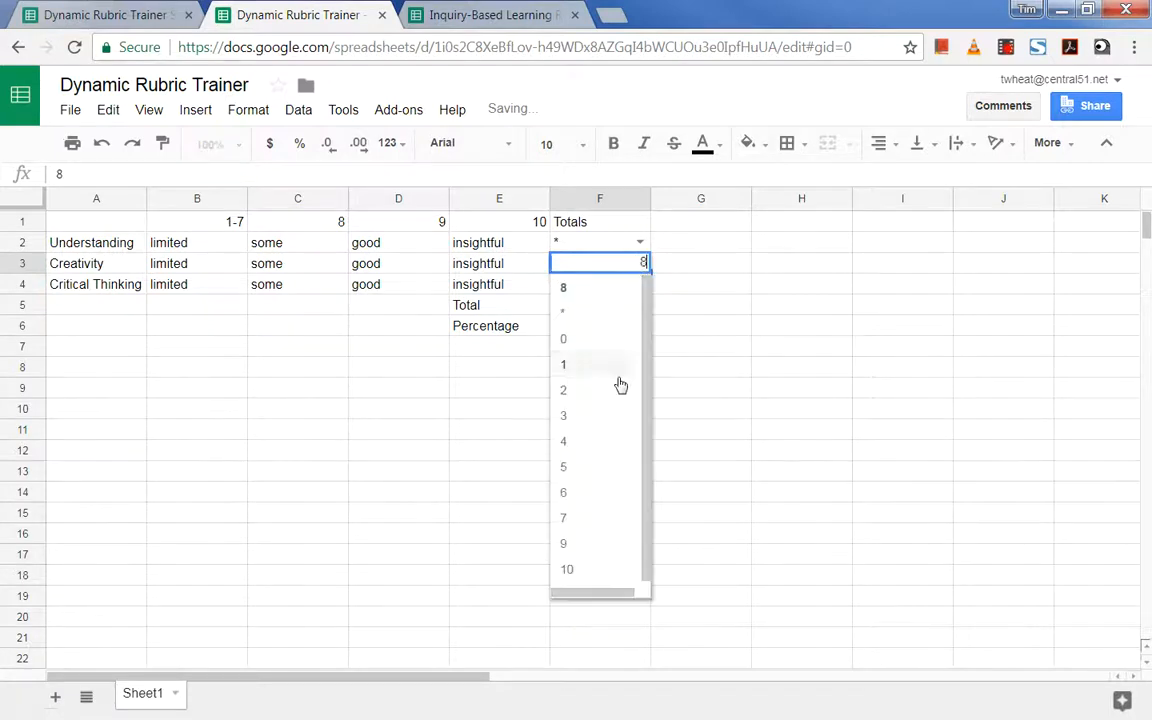
click(570, 545)
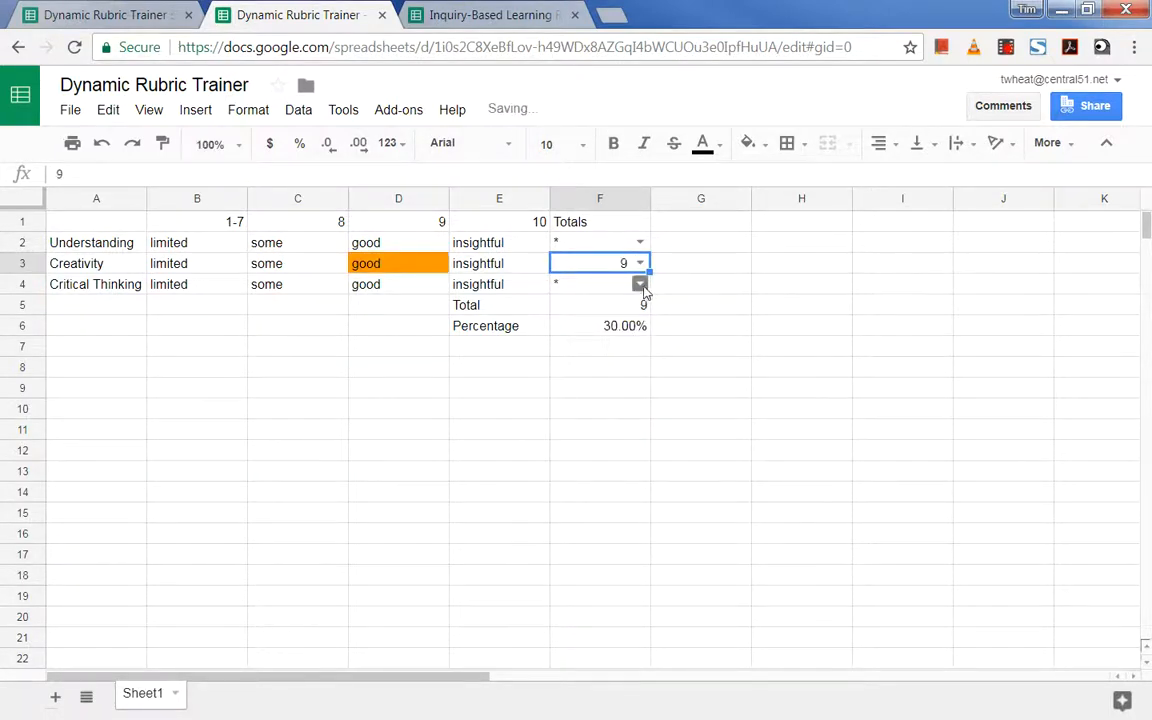
Score Critical Thinking as 10 in F4 and Understanding as 9 in F2
click(640, 284)
click(580, 592)
click(640, 242)
click(600, 523)
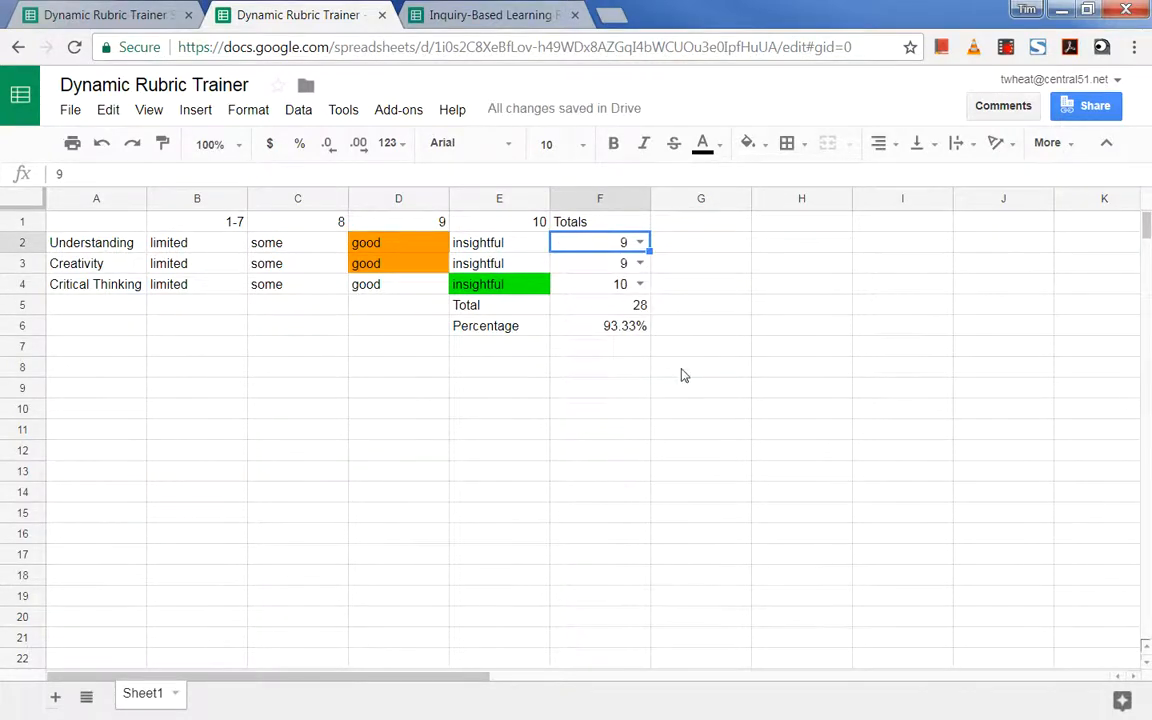
Switch to the Inquiry-Based Learning Rubric Master spreadsheet and examine its highlighted descriptors, scores and totals
click(470, 14)
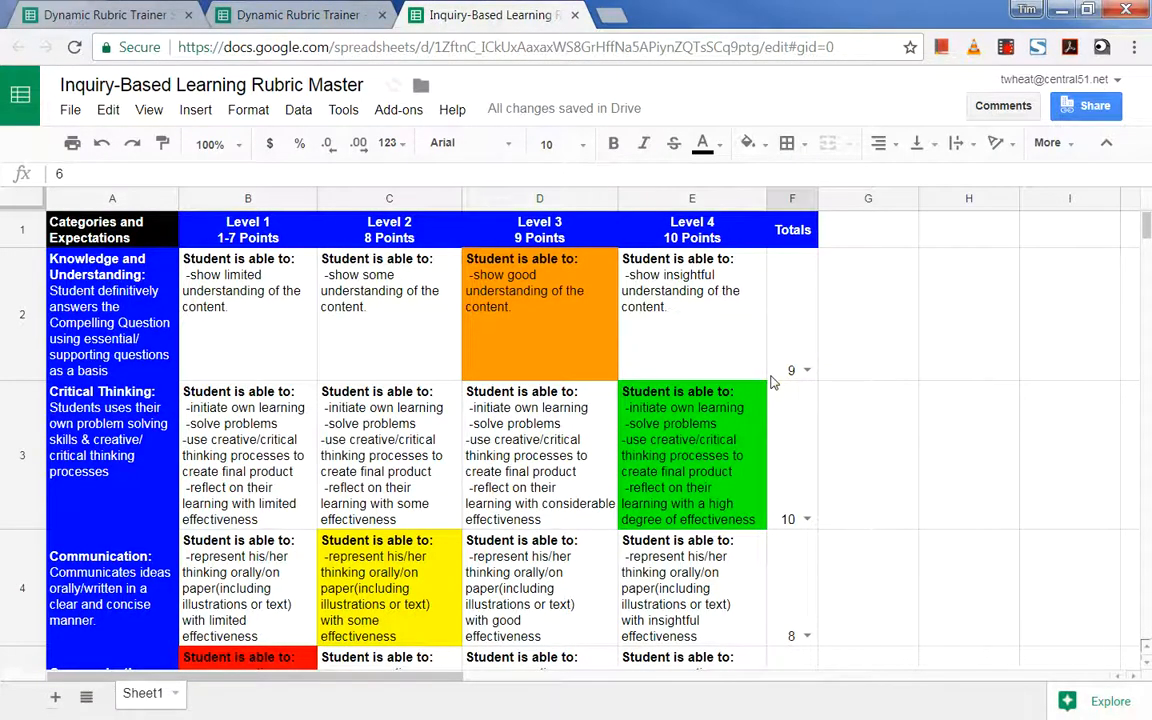
scroll(780, 380, down, 5)
scroll(780, 375, up, 5)
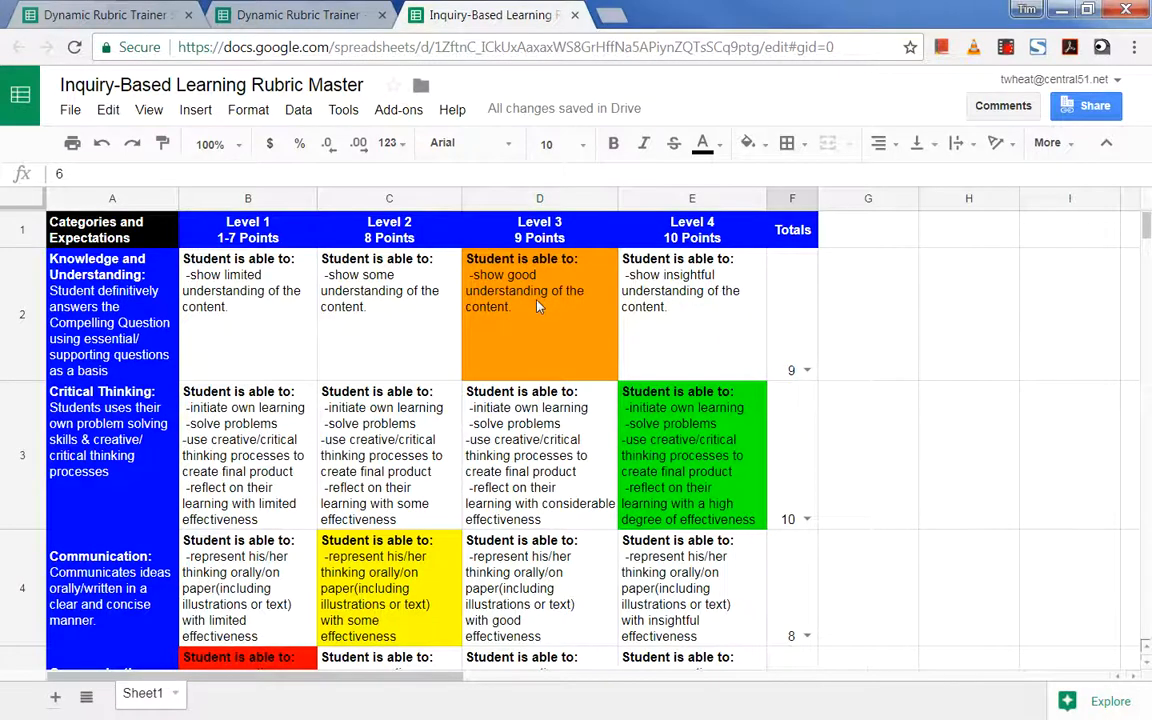
scroll(586, 329, down, 3)
scroll(697, 287, up, 2)
scroll(697, 287, down, 2)
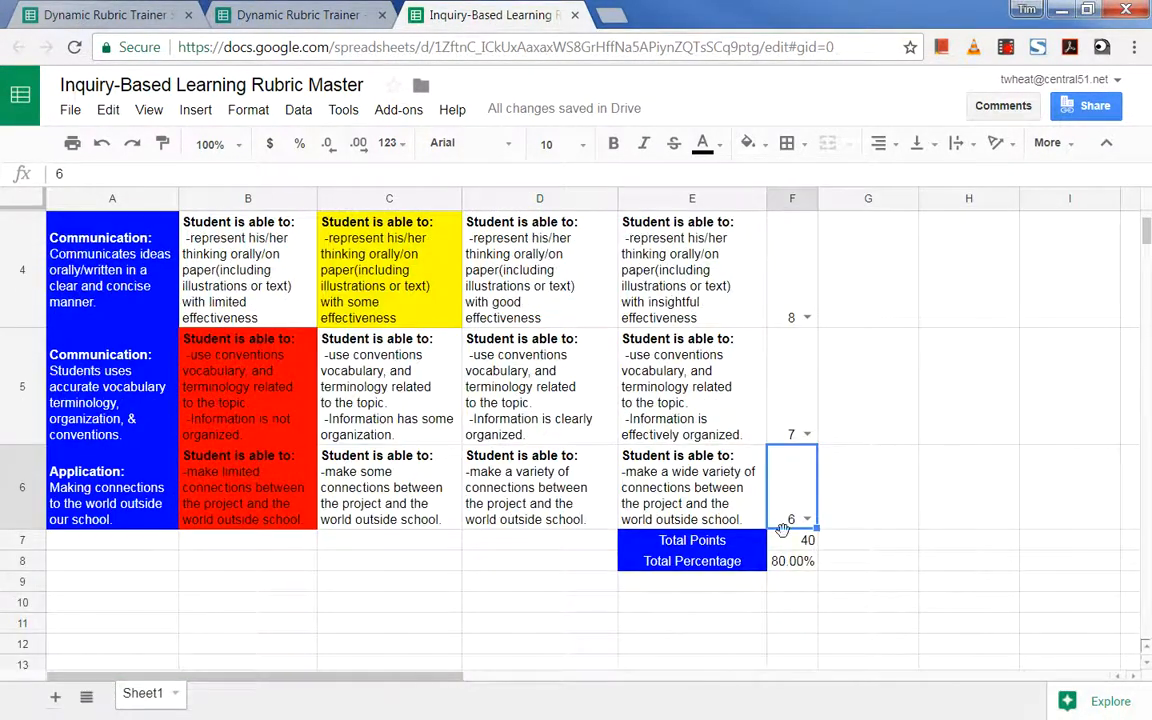
scroll(768, 562, down, 2)
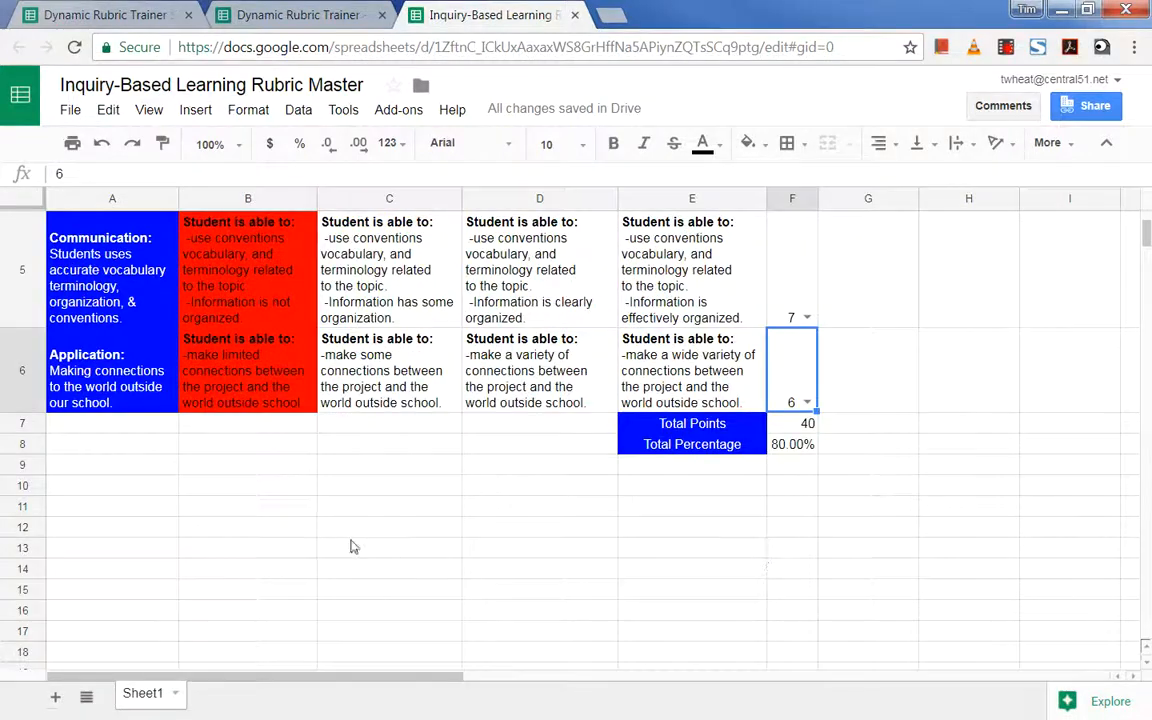
click(90, 470)
click(272, 472)
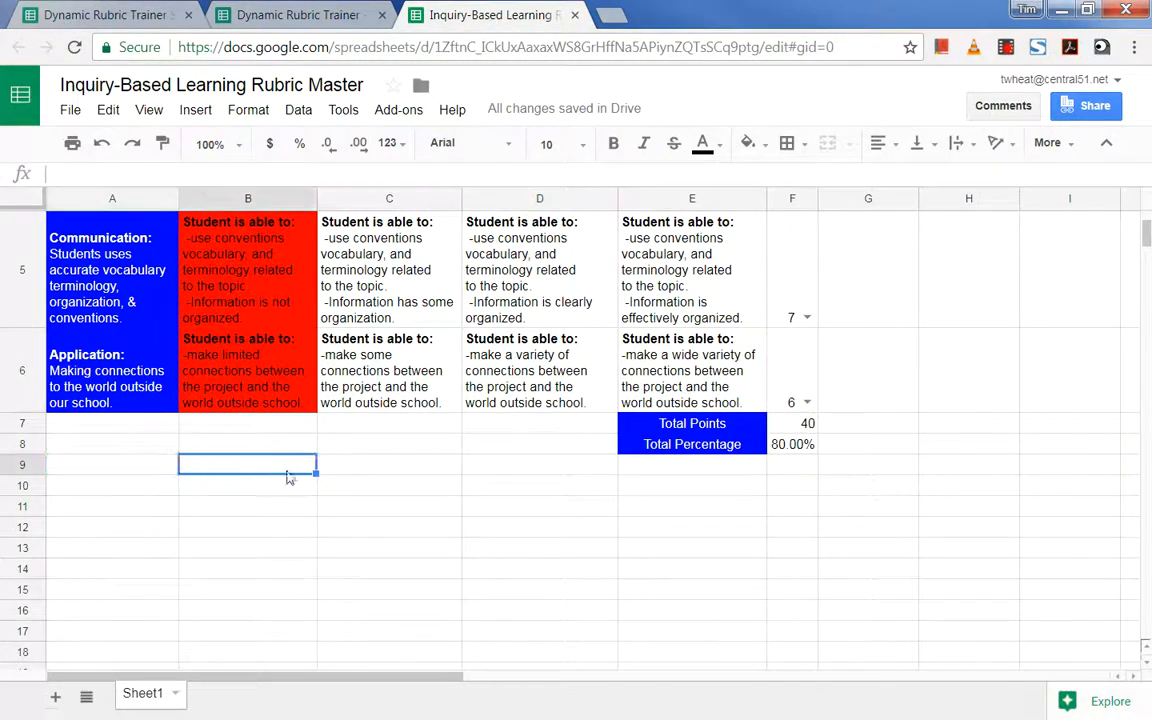
click(391, 476)
click(600, 470)
click(730, 468)
click(790, 466)
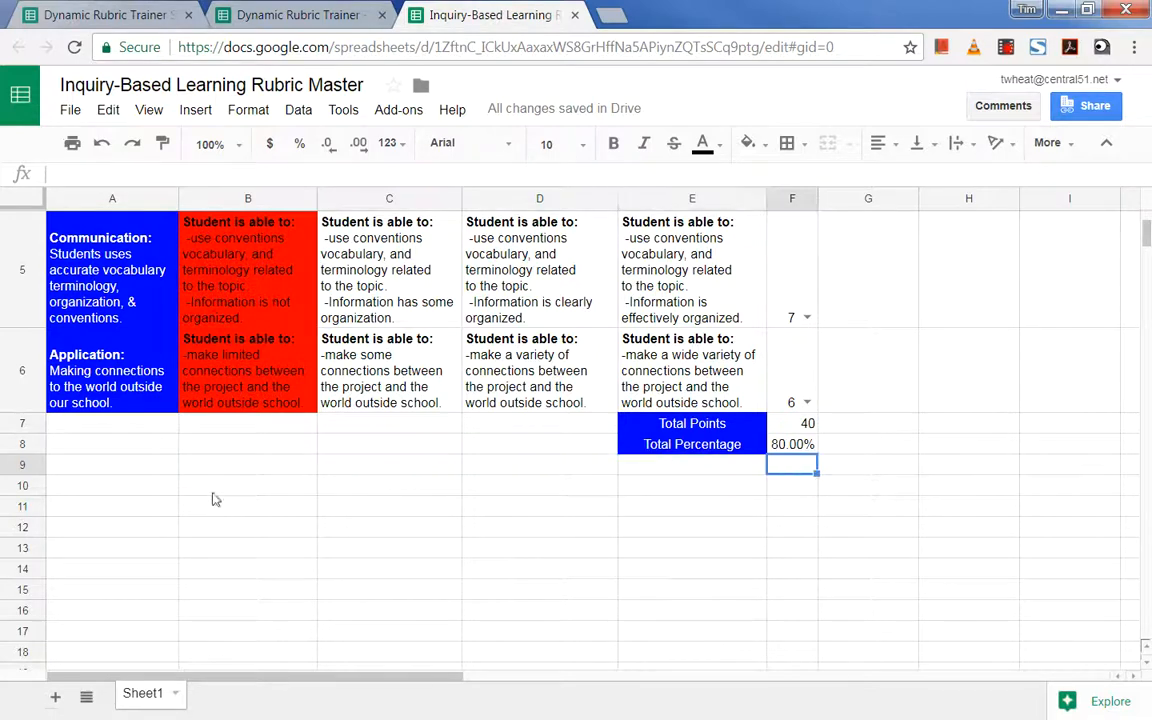
Merge the empty cells A9:F11 below the rubric totals into a single cell
click(88, 471)
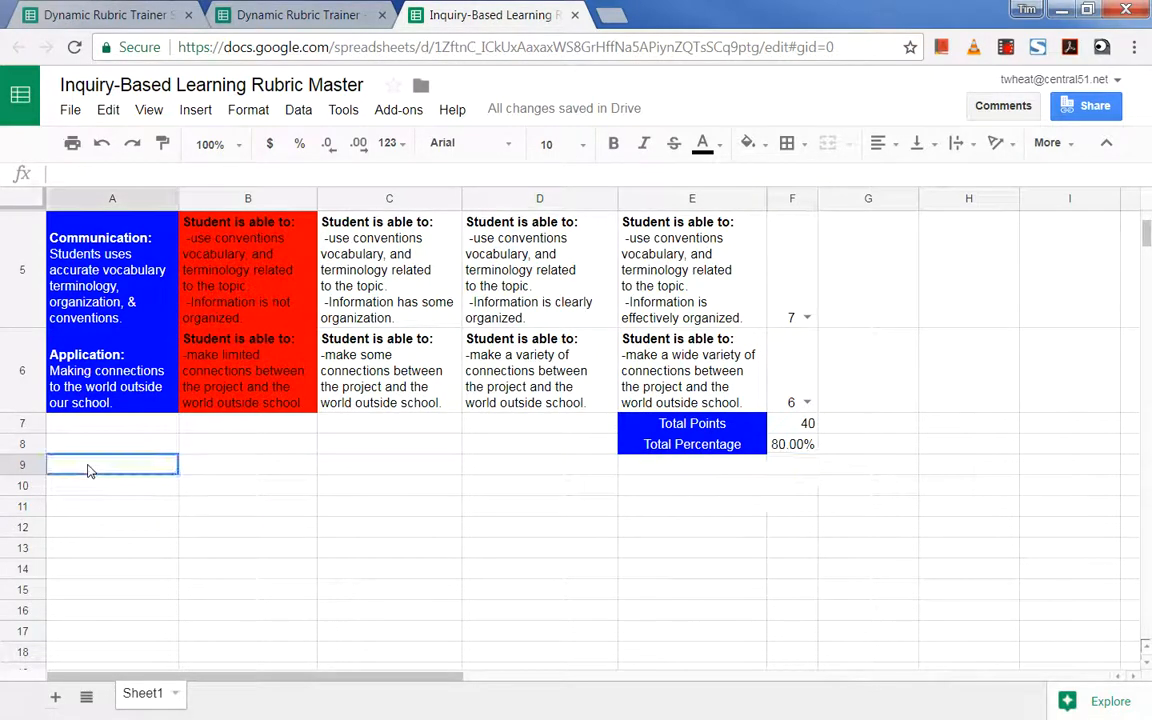
drag(176, 472, 794, 540)
key(shift+Down)
key(shift+Down)
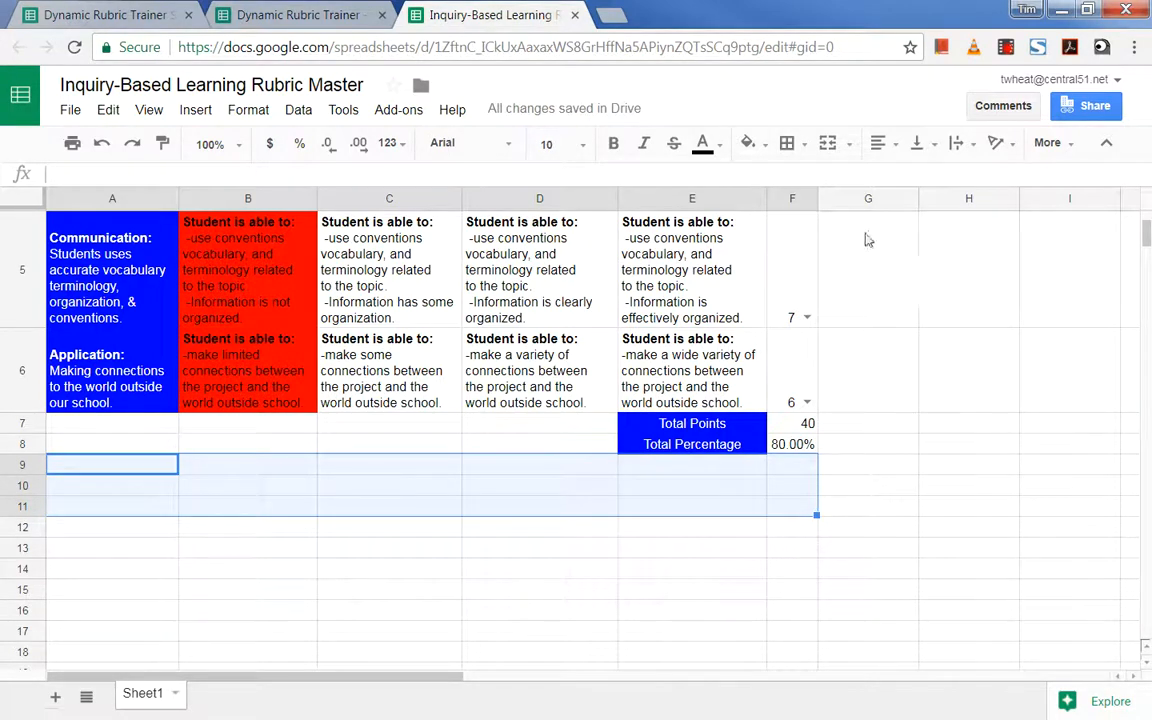
click(833, 145)
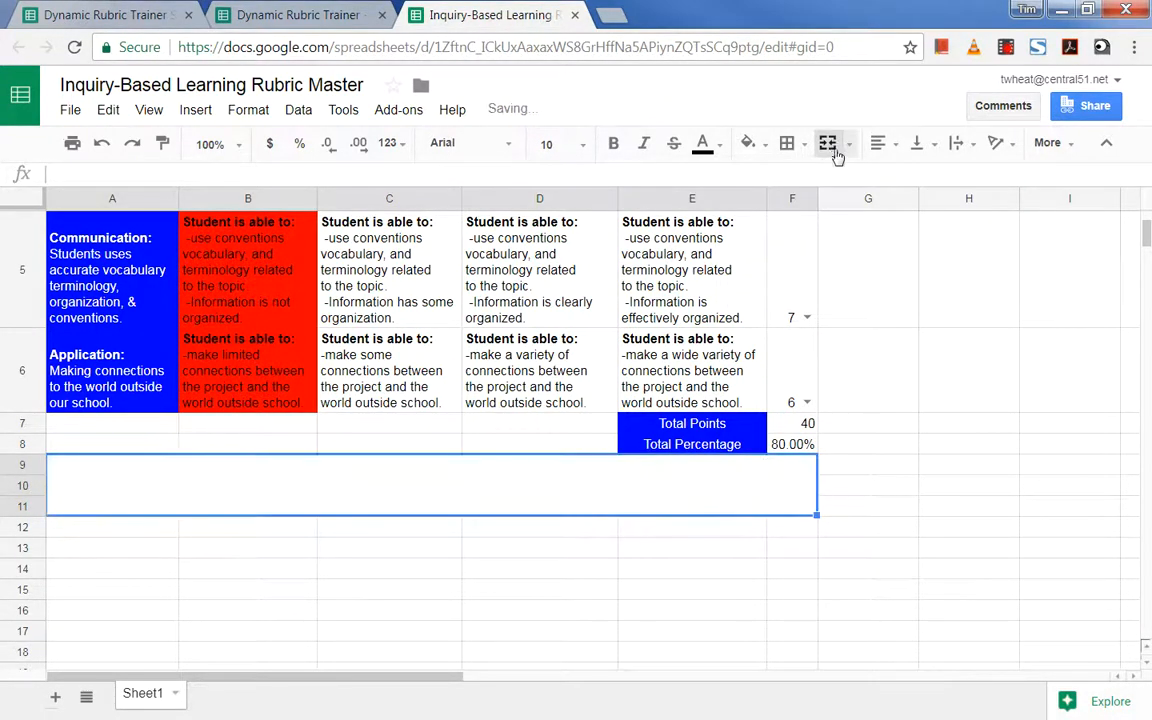
Enter "Comment: Then I can type whatever in here." in the merged cell beneath the rubric
double_click(169, 474)
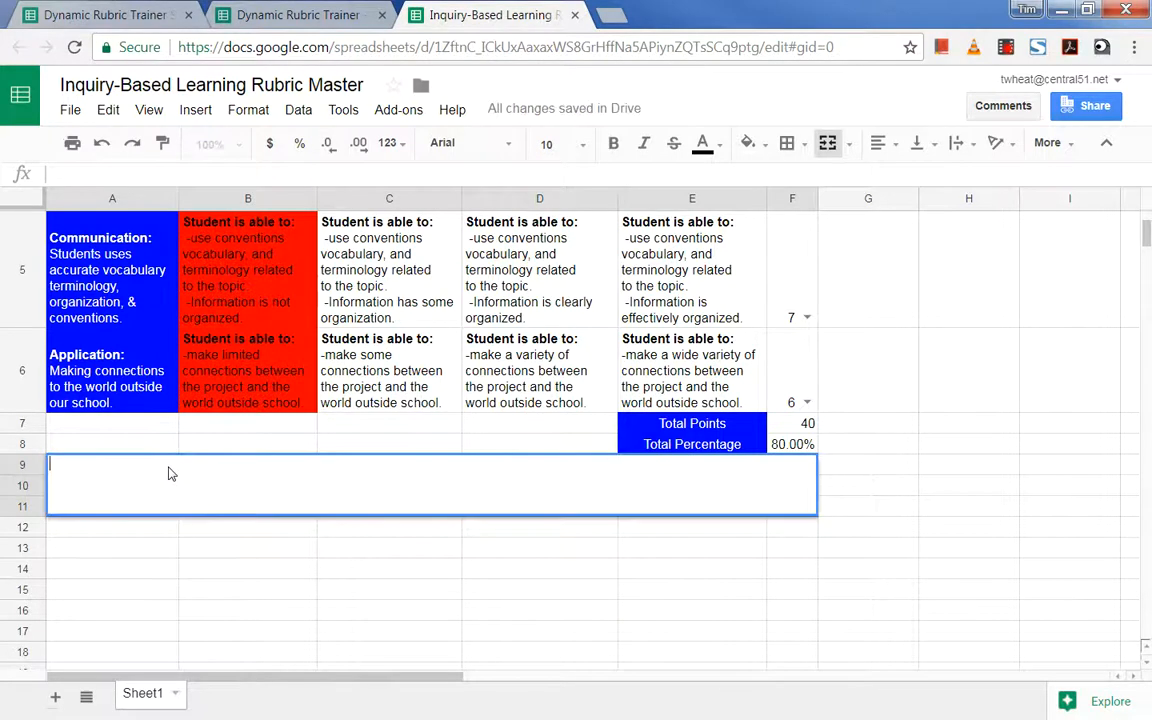
text(Comment: THen)
key(BackSpace)
key(BackSpace)
key(BackSpace)
text(hen I can type whatever in )
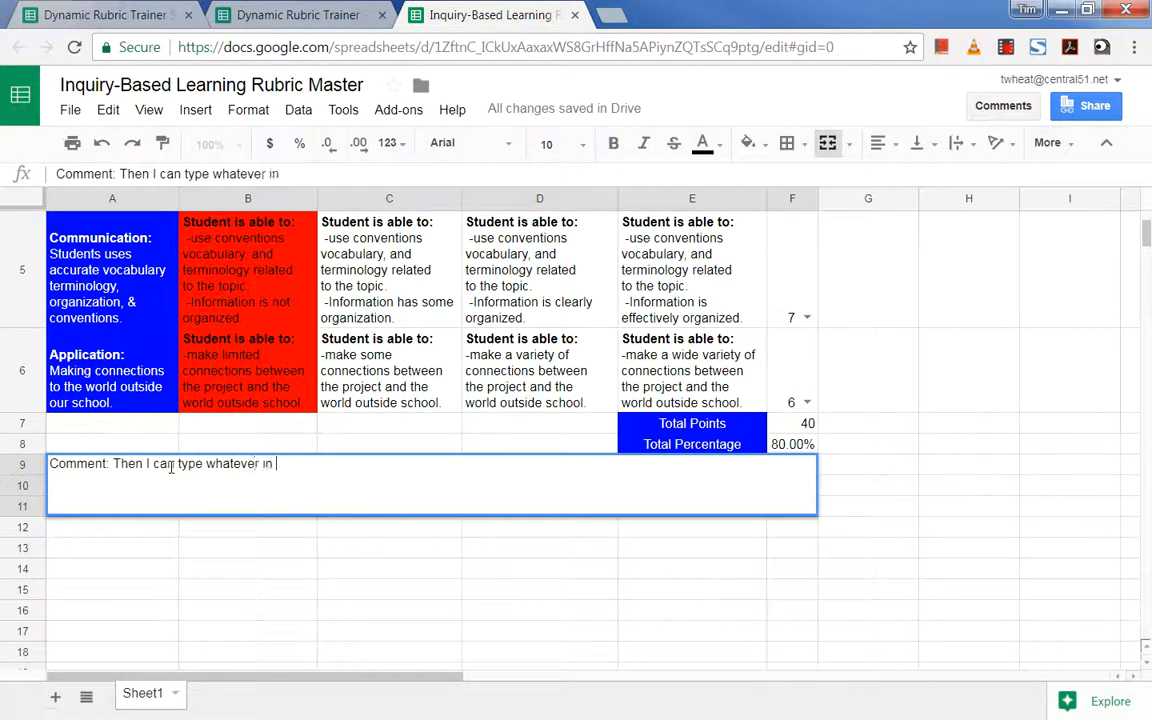
text(here.)
scroll(630, 375, up, 5)
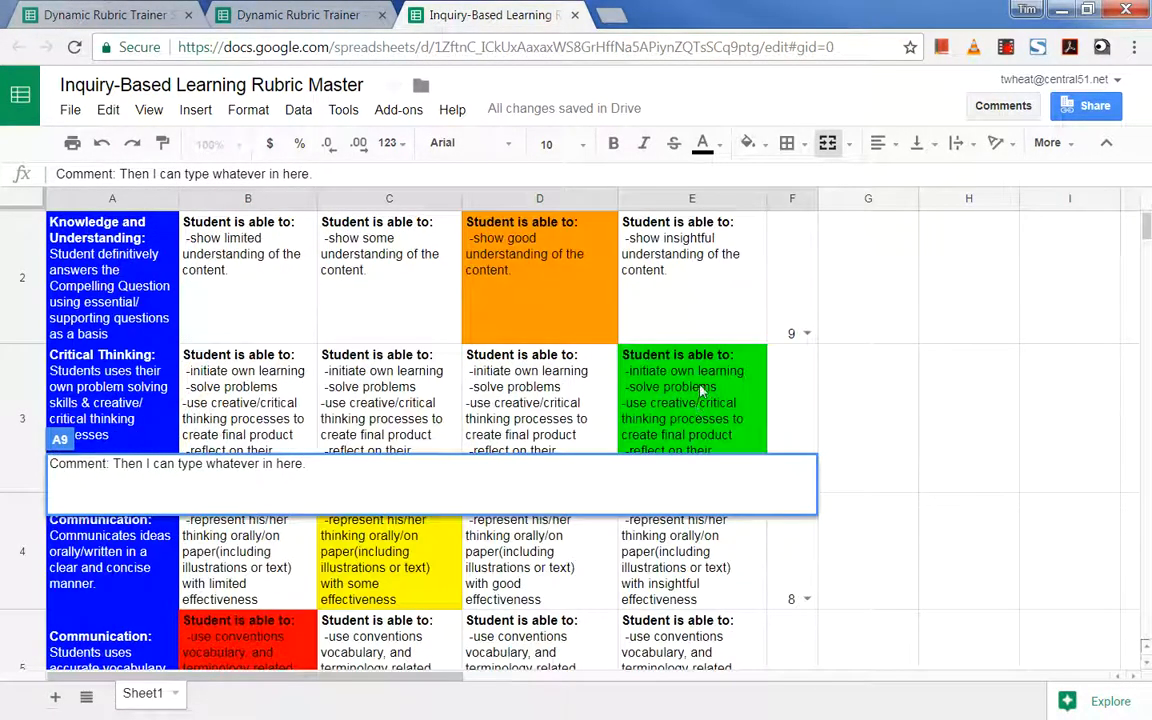
Commit the comment text in the merged cell and review the whole rubric, from the level headings down to the totals and comment area
scroll(703, 390, up, 1)
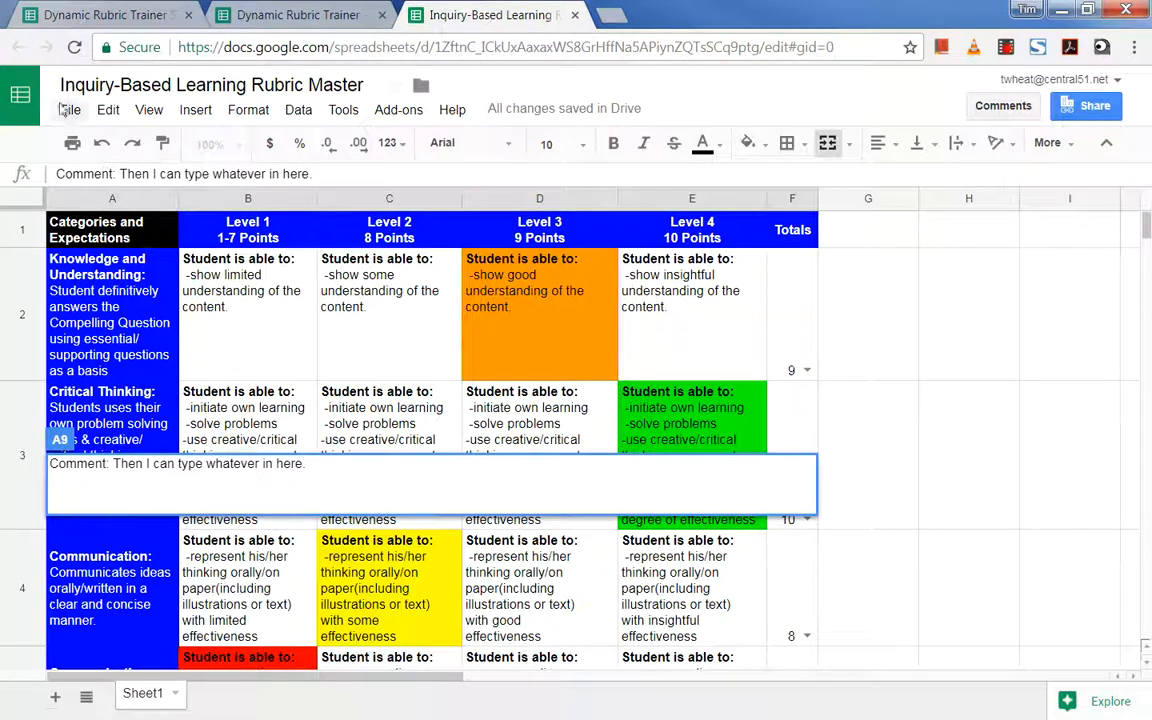
click(843, 368)
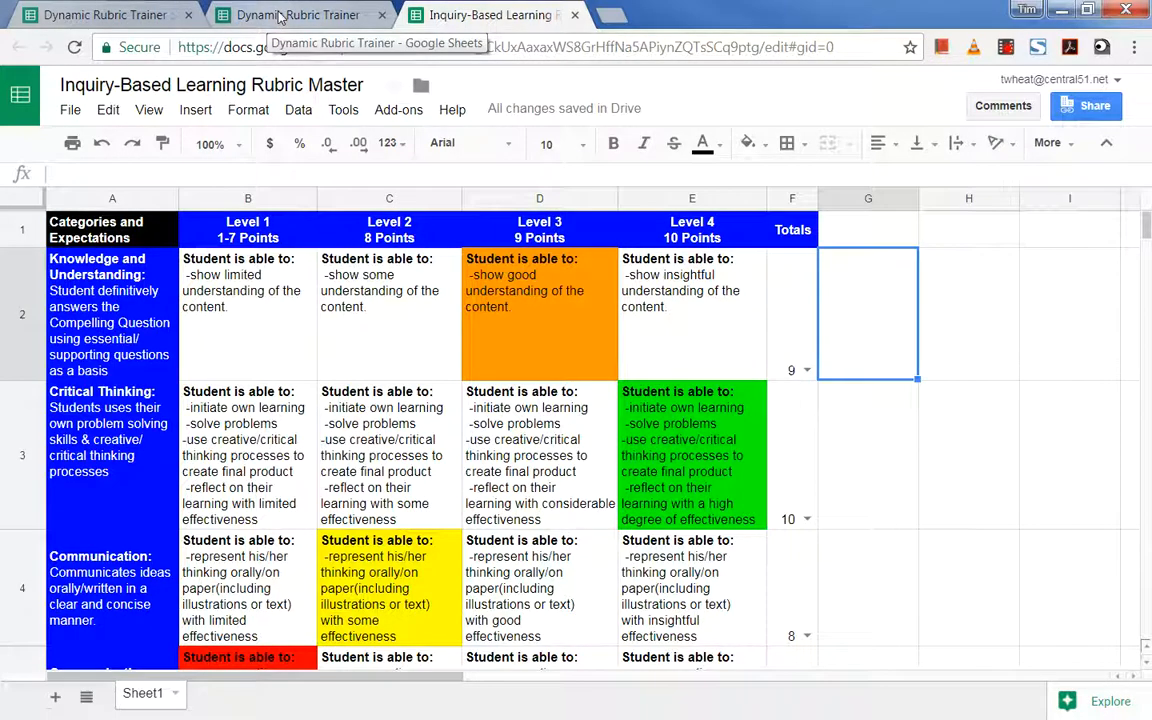
scroll(715, 408, down, 1)
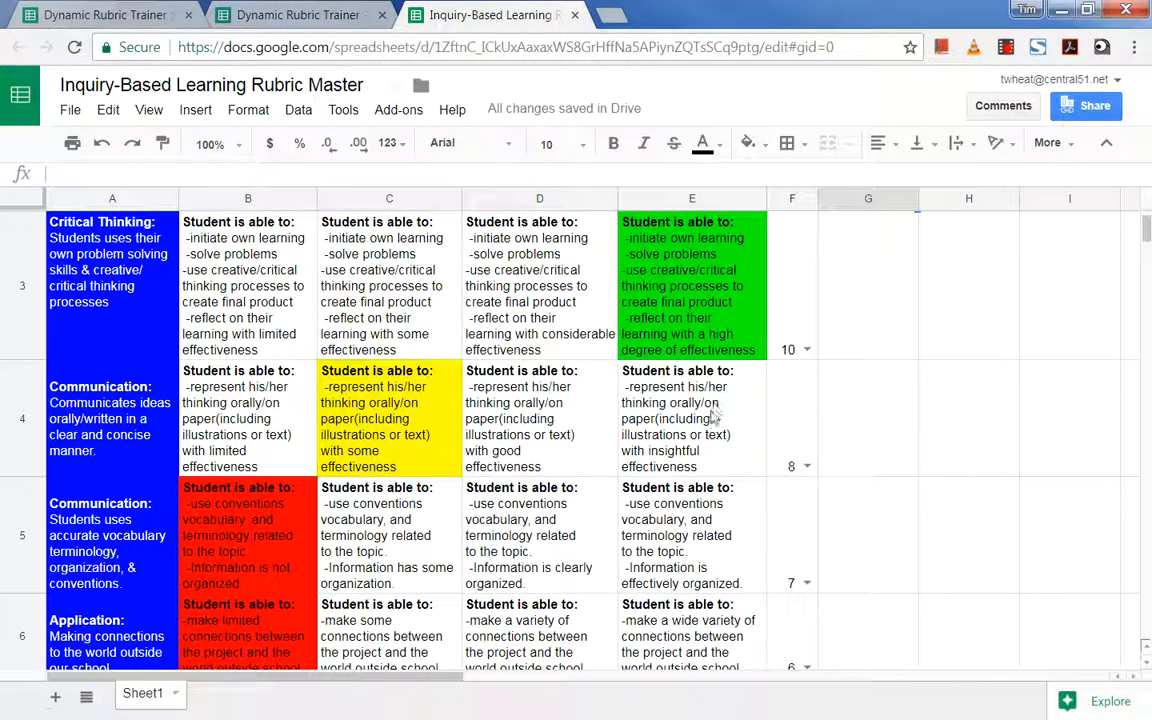
scroll(715, 410, down, 2)
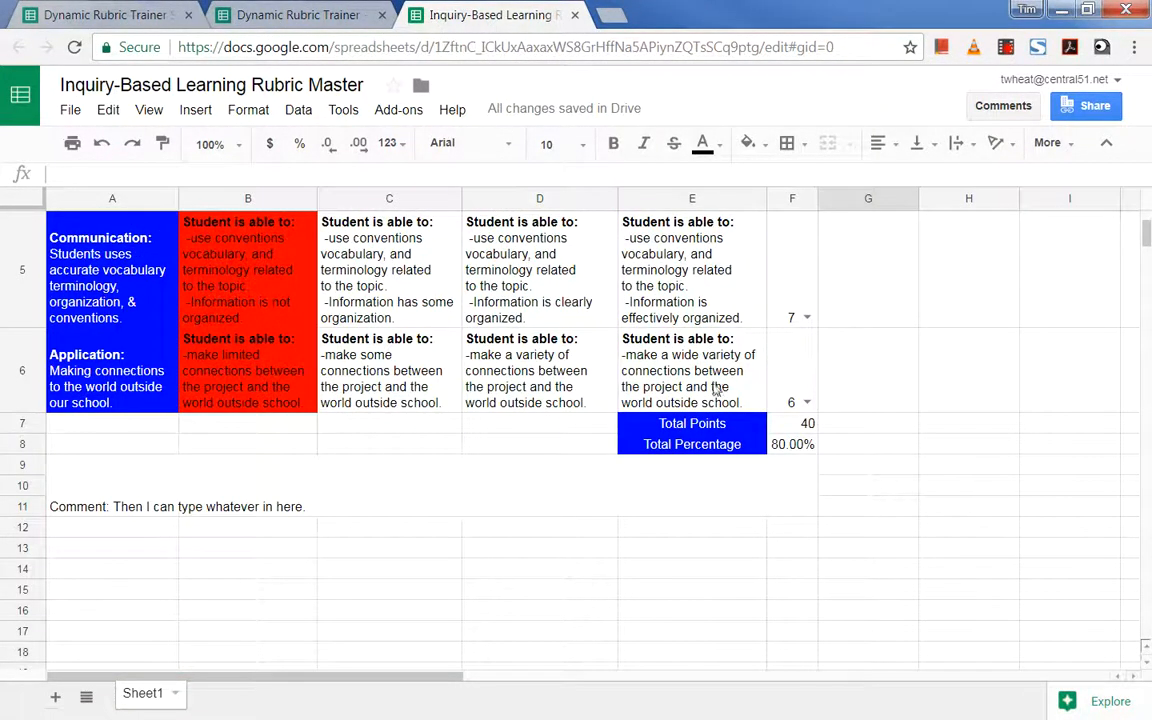
scroll(717, 396, up, 1)
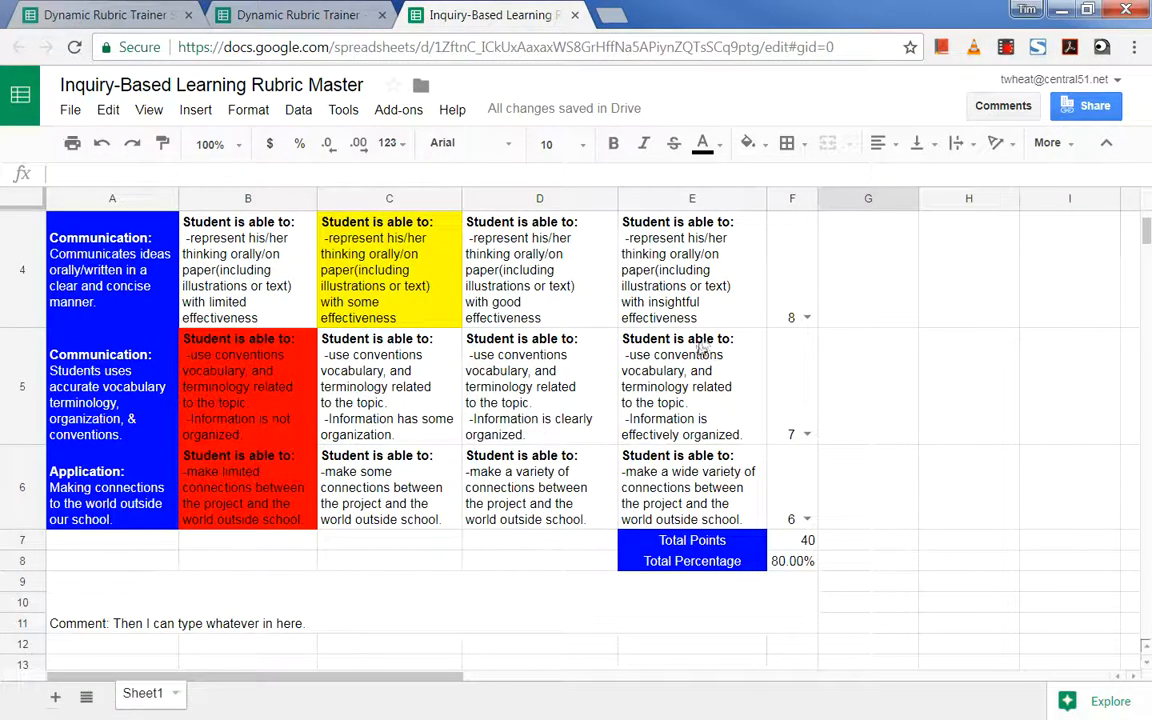
scroll(628, 330, up, 3)
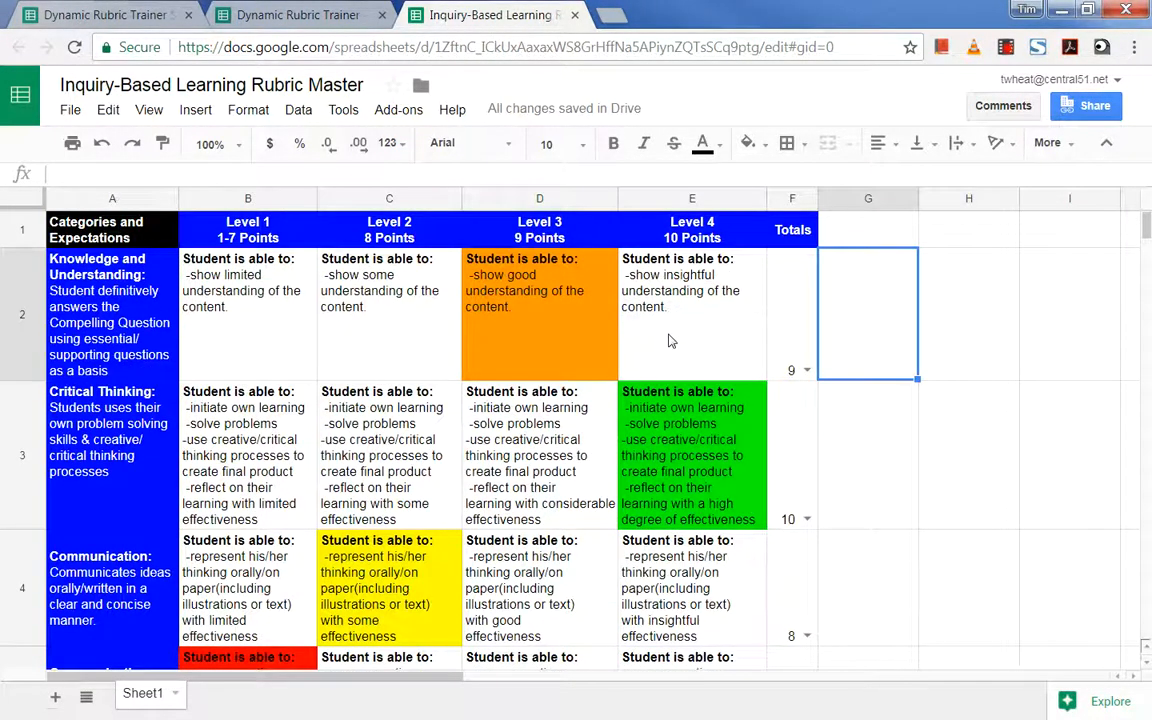